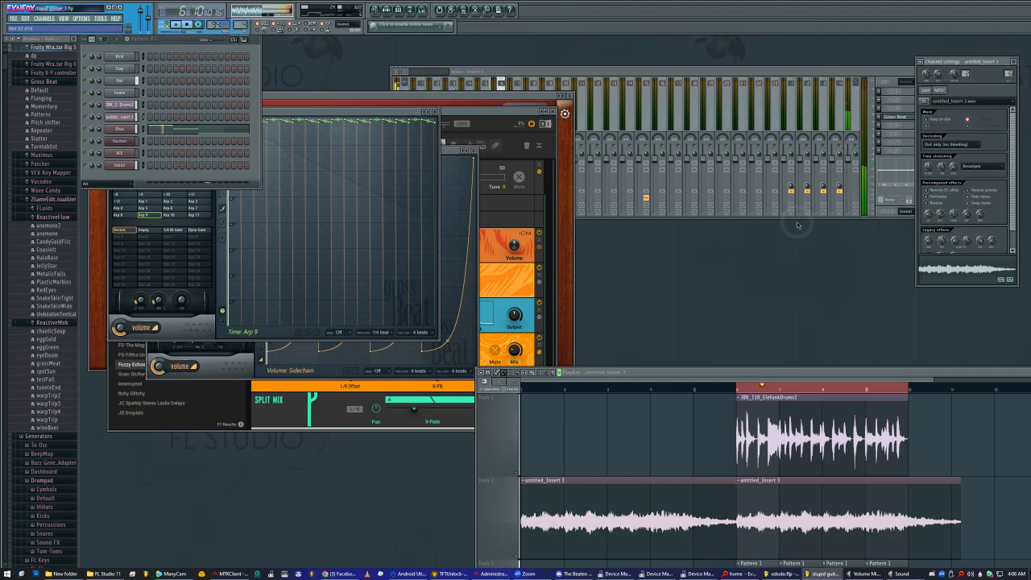
# - Clear the time selection in the playlist and maximize the playlist window
pyautogui.doubleClick(1010, 74)
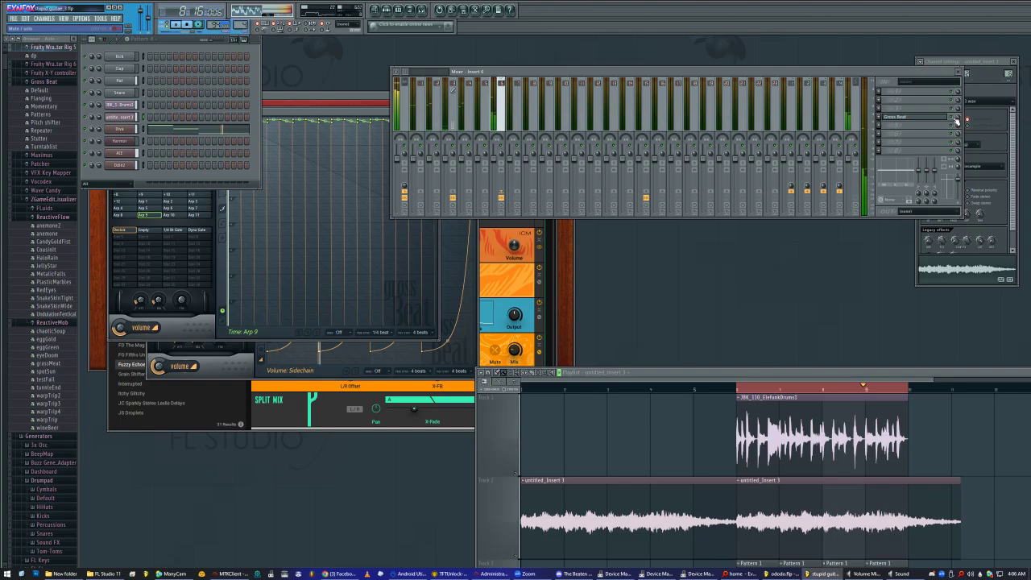
pyautogui.click(541, 373)
pyautogui.click(535, 373)
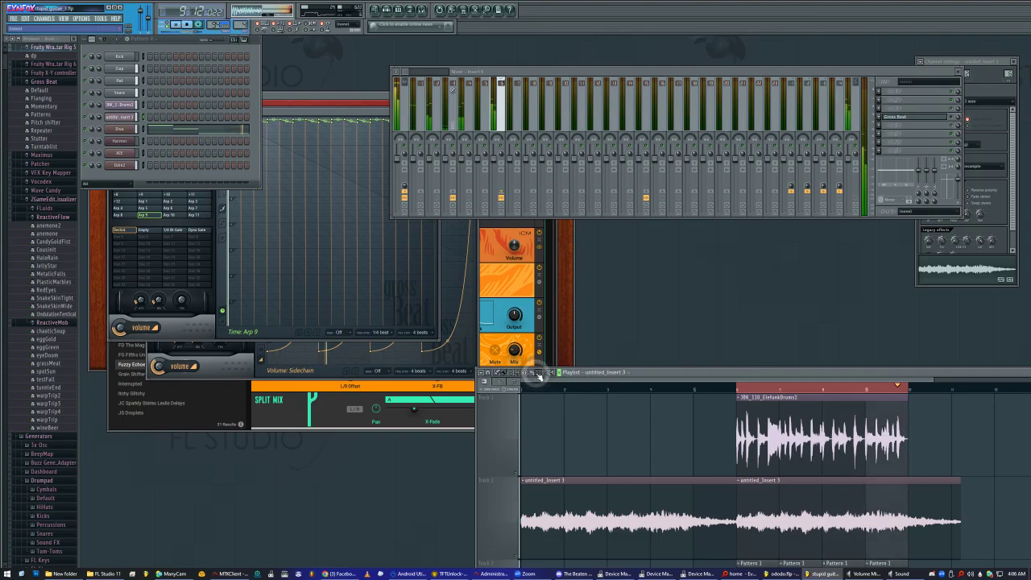
pyautogui.click(536, 389)
pyautogui.click(548, 374)
pyautogui.click(570, 412)
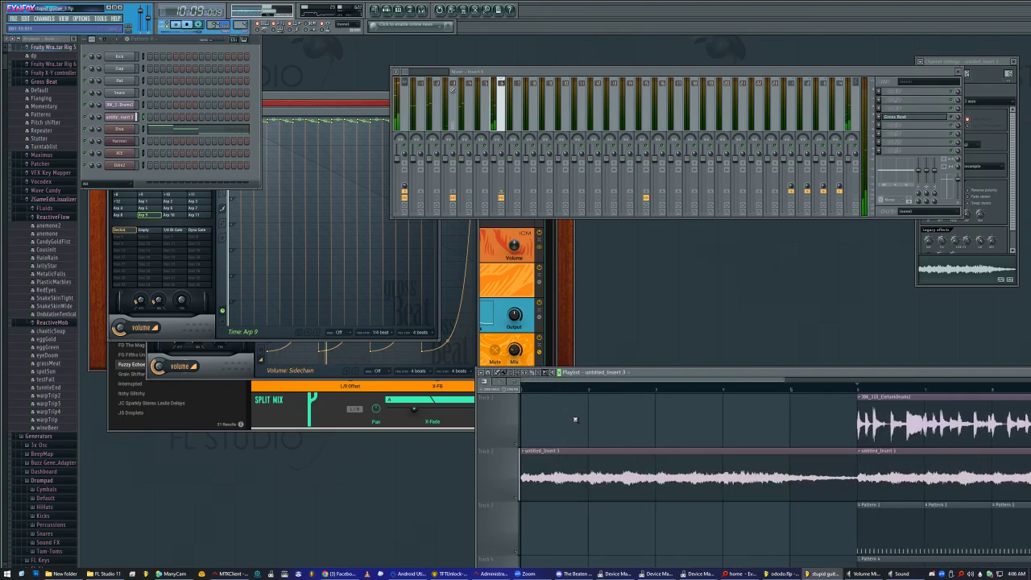
pyautogui.doubleClick(690, 378)
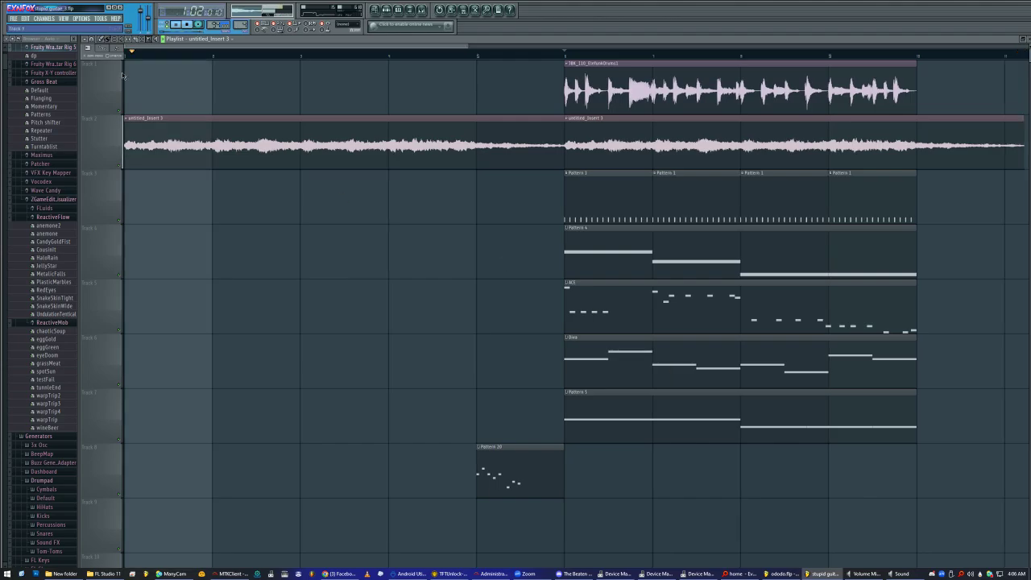
# - Slice the second untitled_Insert 3 clip where the drum loop ends and delete the leftover tail
pyautogui.click(135, 39)
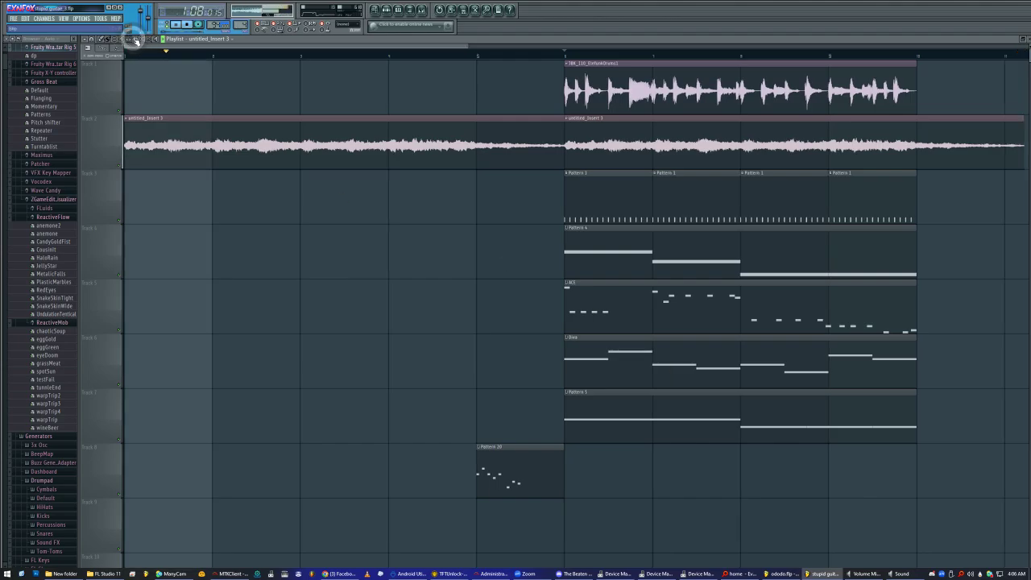
pyautogui.click(923, 141)
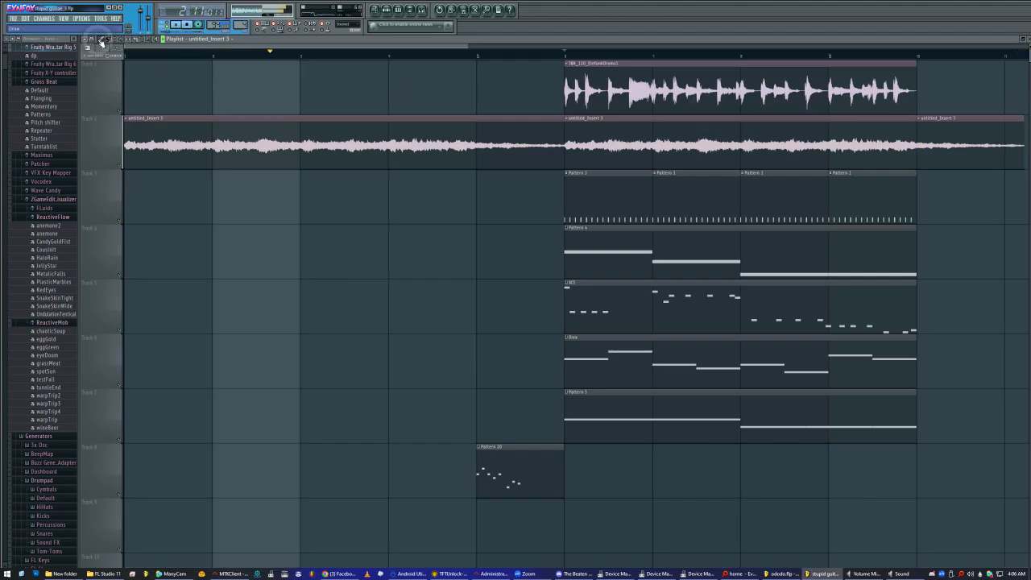
pyautogui.rightClick(969, 159)
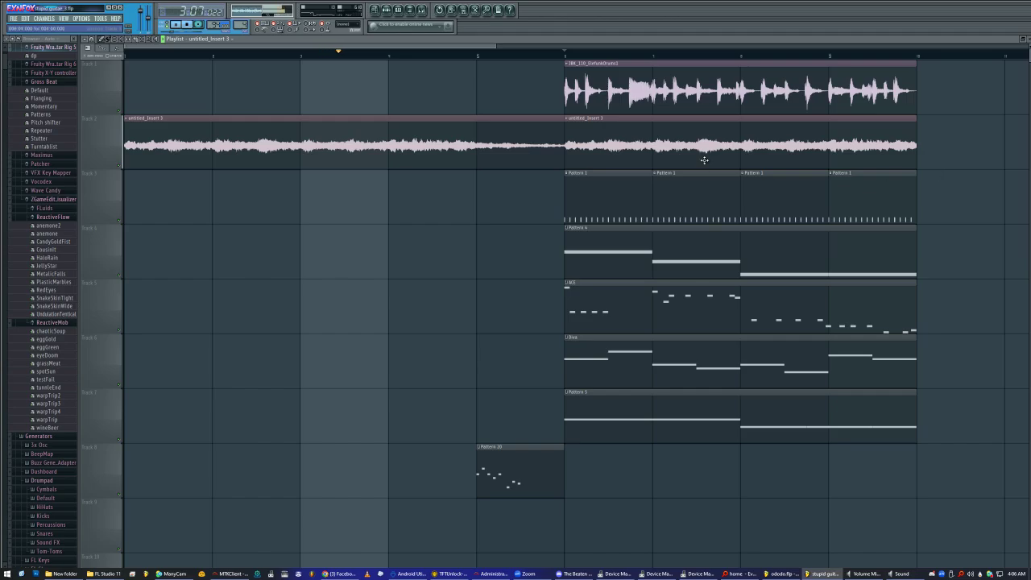
# - Place a further untitled_Insert 3 clip and another drum loop clip directly after the existing ones on tracks 1 and 2
pyautogui.click(924, 149)
pyautogui.click(896, 99)
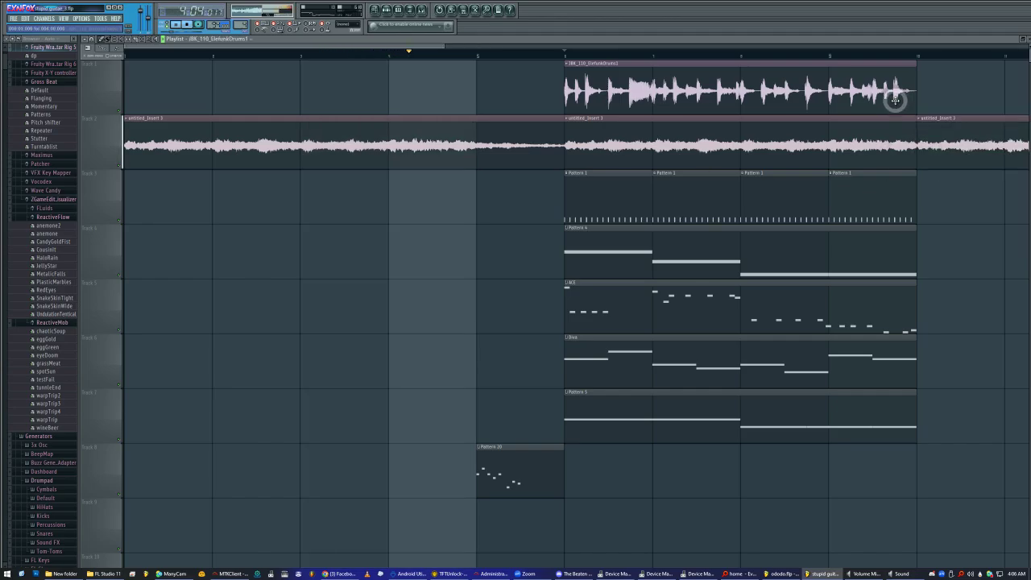
pyautogui.click(933, 94)
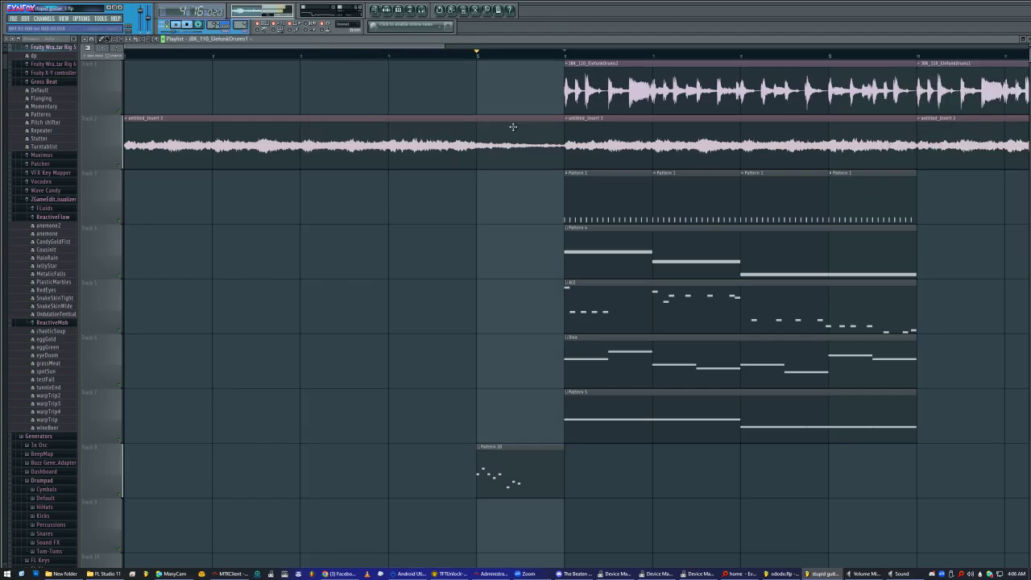
pyautogui.click(518, 454)
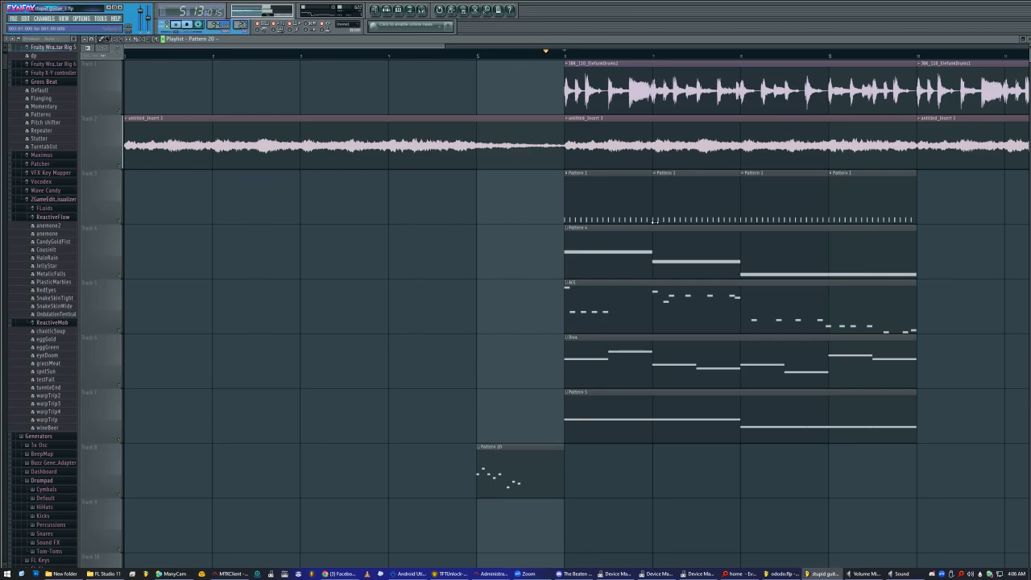
pyautogui.click(608, 206)
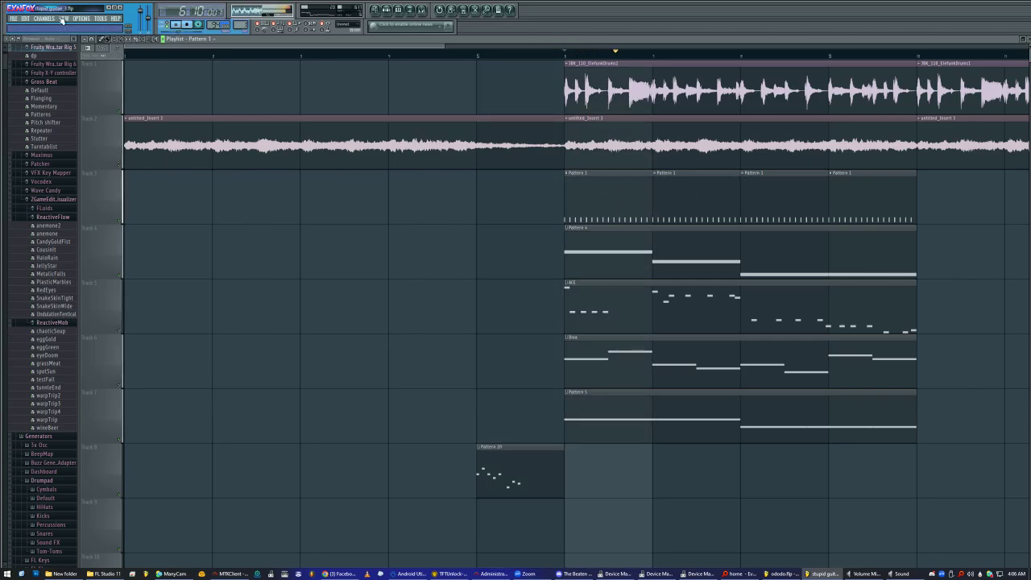
# - Open the project trdhfhf_2.flp, saving the current project's changes first, and dismiss the Guitar Rig 5 message
pyautogui.click(15, 19)
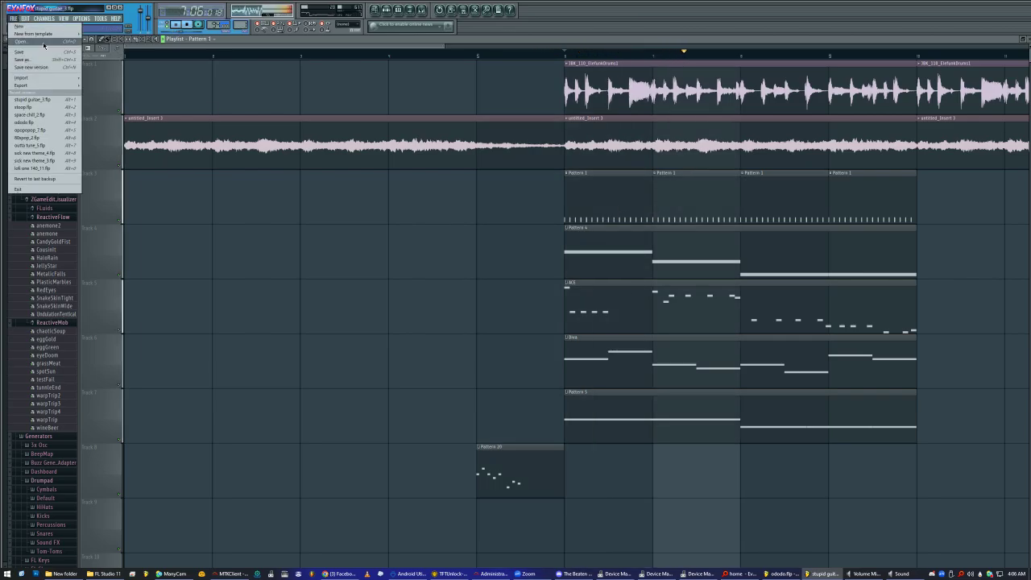
pyautogui.click(44, 42)
pyautogui.click(506, 307)
pyautogui.click(837, 226)
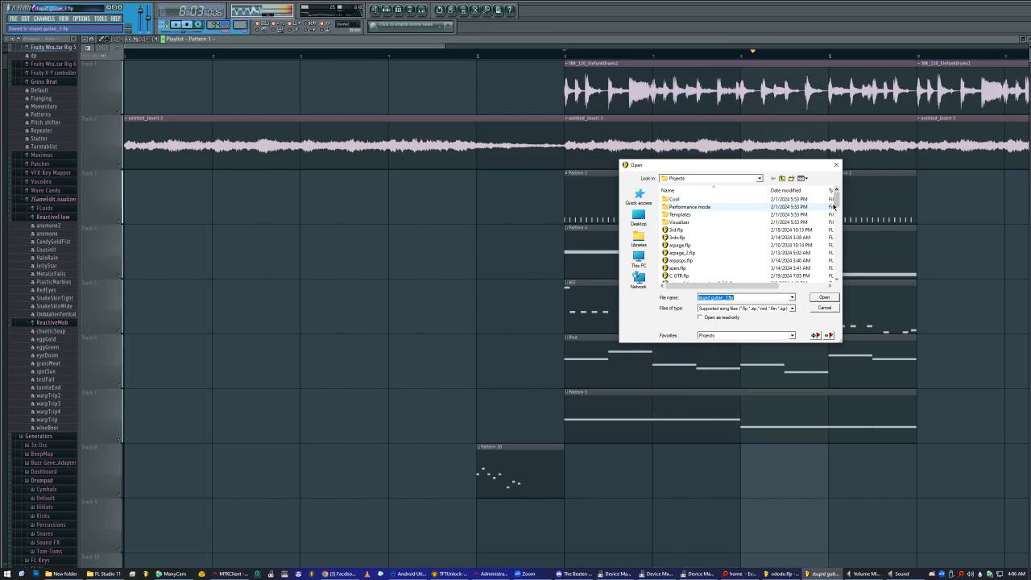
pyautogui.moveTo(837, 226); pyautogui.dragTo(836, 246)
pyautogui.scroll(-1, 778, 252)
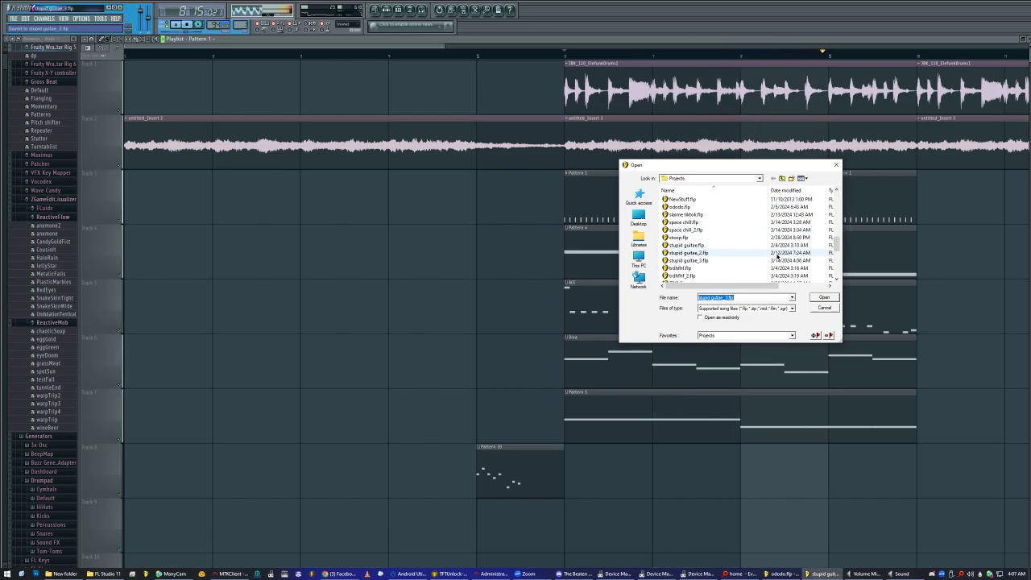
pyautogui.doubleClick(742, 262)
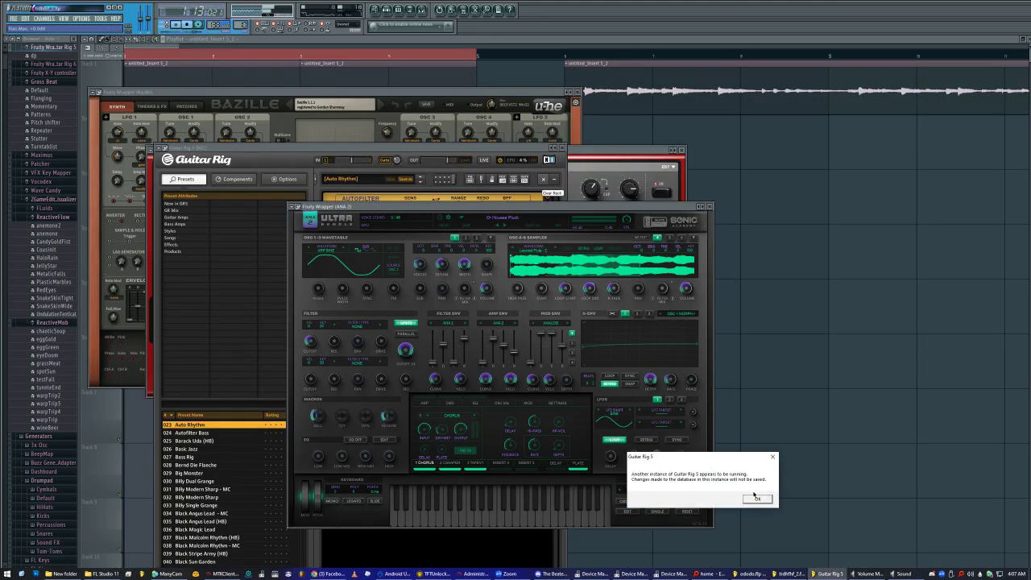
pyautogui.click(757, 498)
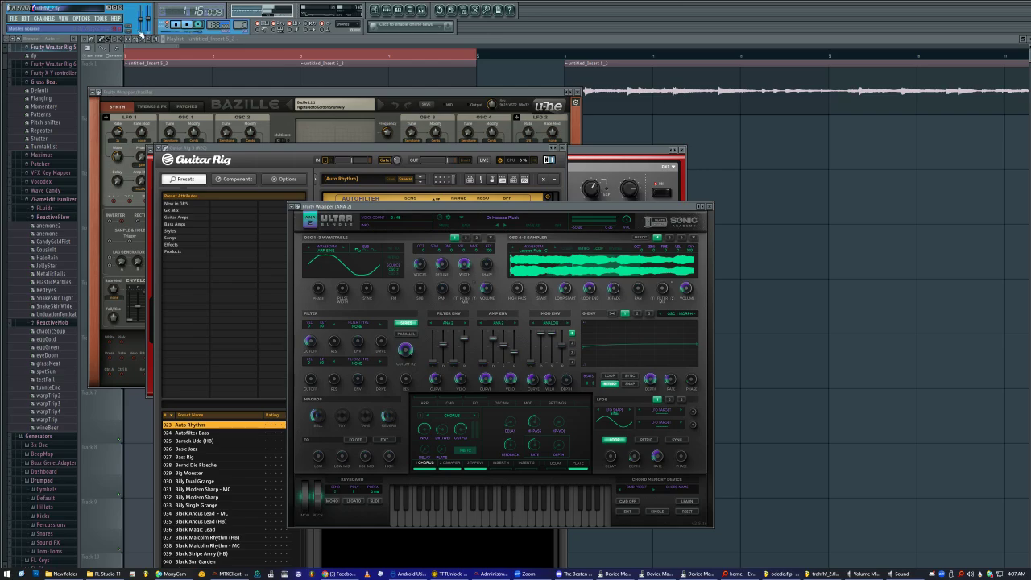
# - Show the whole arrangement in the playlist, reset the master volume and play the song
pyautogui.click(150, 39)
pyautogui.rightClick(244, 113)
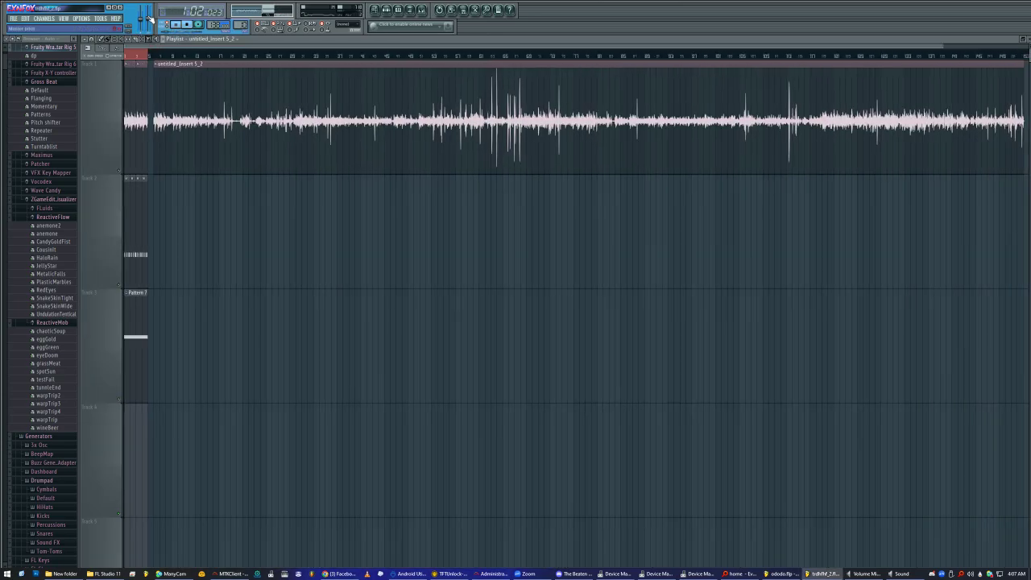
pyautogui.rightClick(147, 22)
pyautogui.click(157, 27)
pyautogui.click(164, 26)
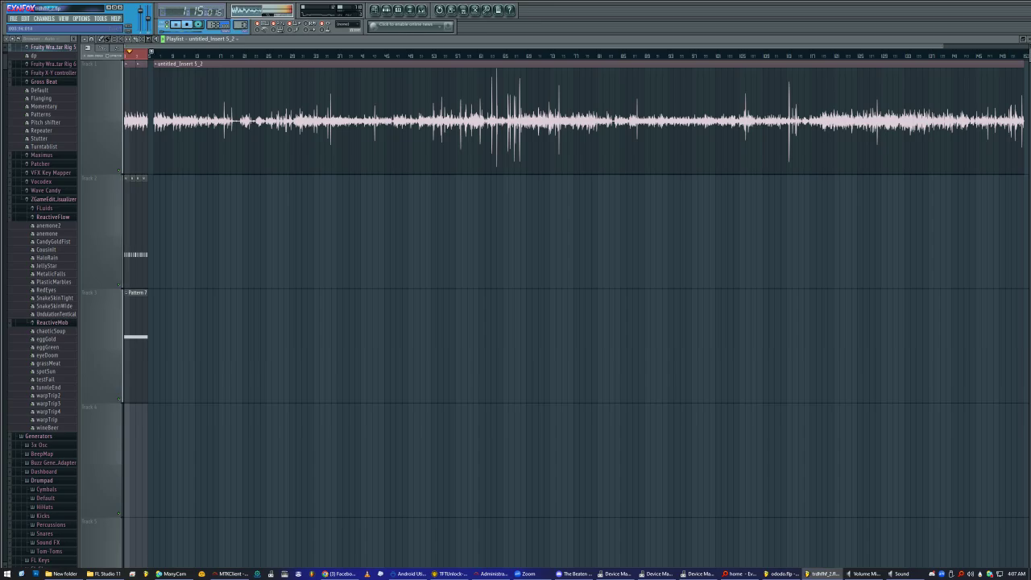
# - Select all clips in the first four bars of the playlist
pyautogui.moveTo(125, 61); pyautogui.dragTo(161, 289)
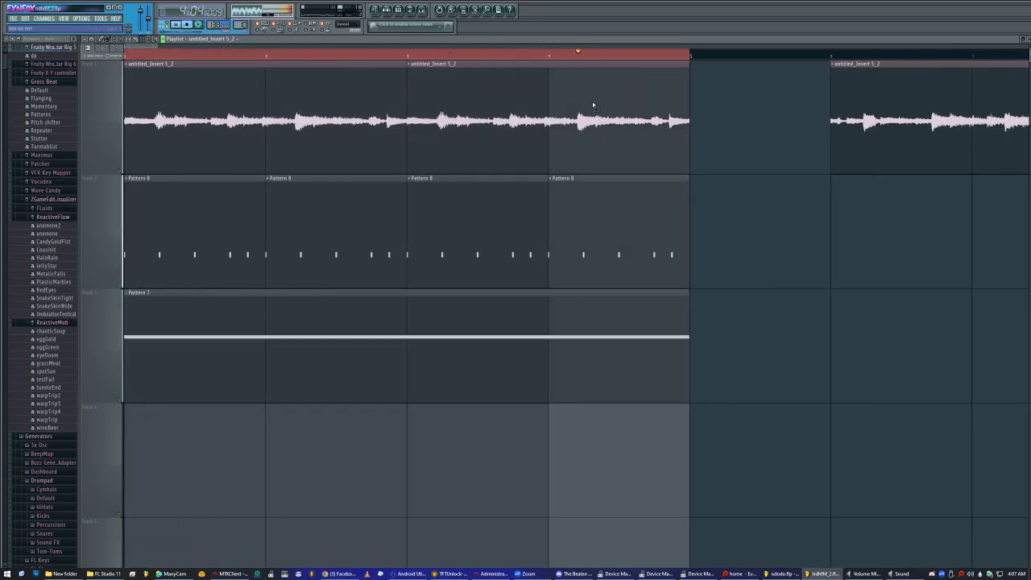
pyautogui.moveTo(688, 57); pyautogui.dragTo(688, 57)
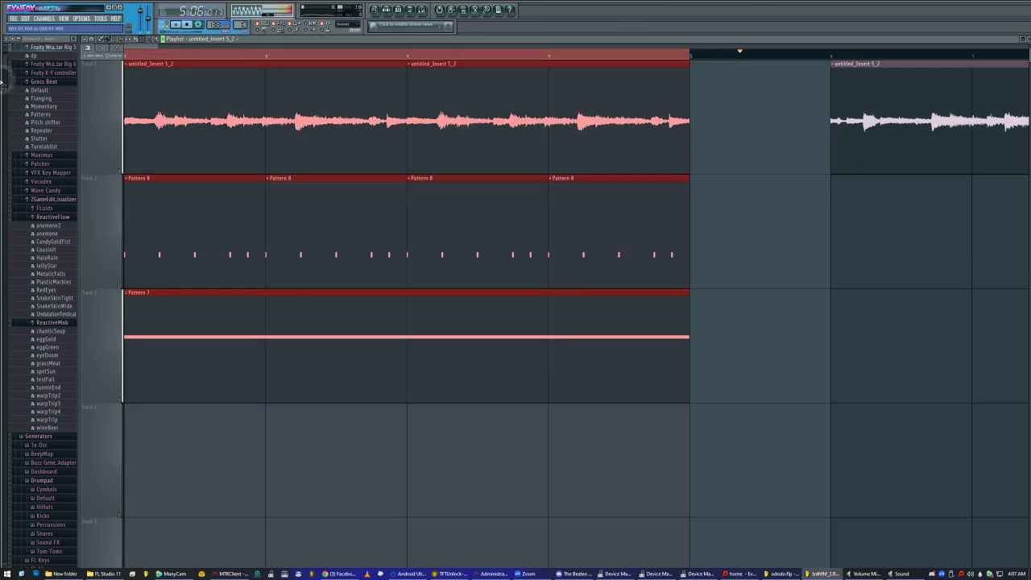
# - Open the project TRIP_2.flp without saving the changes to the current project
pyautogui.click(14, 18)
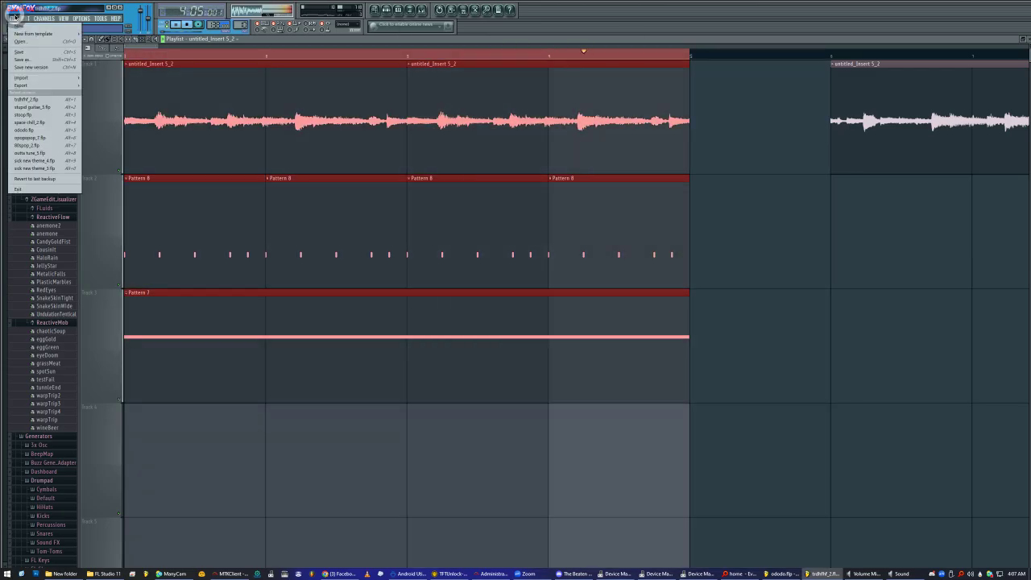
pyautogui.click(46, 42)
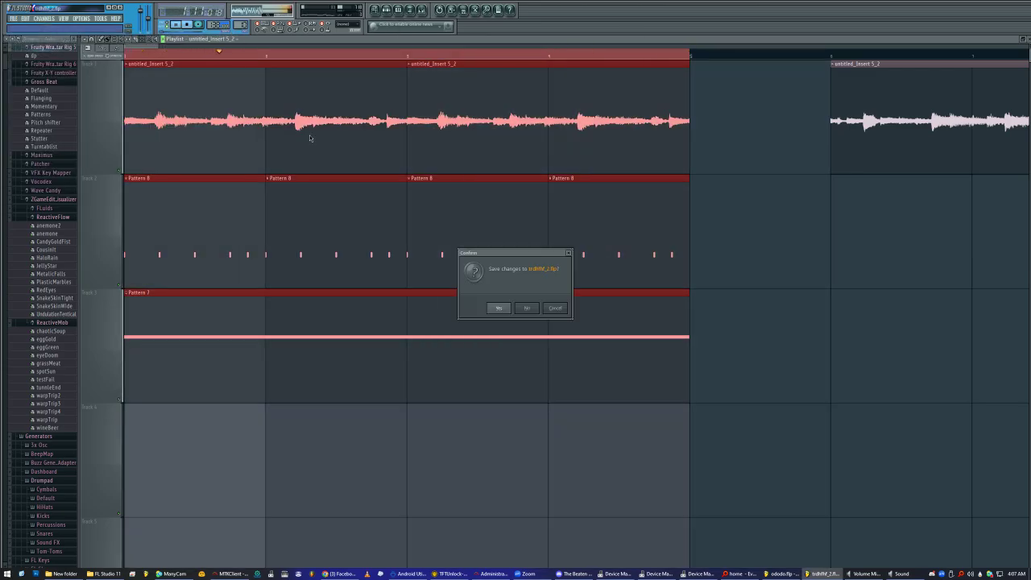
pyautogui.click(525, 308)
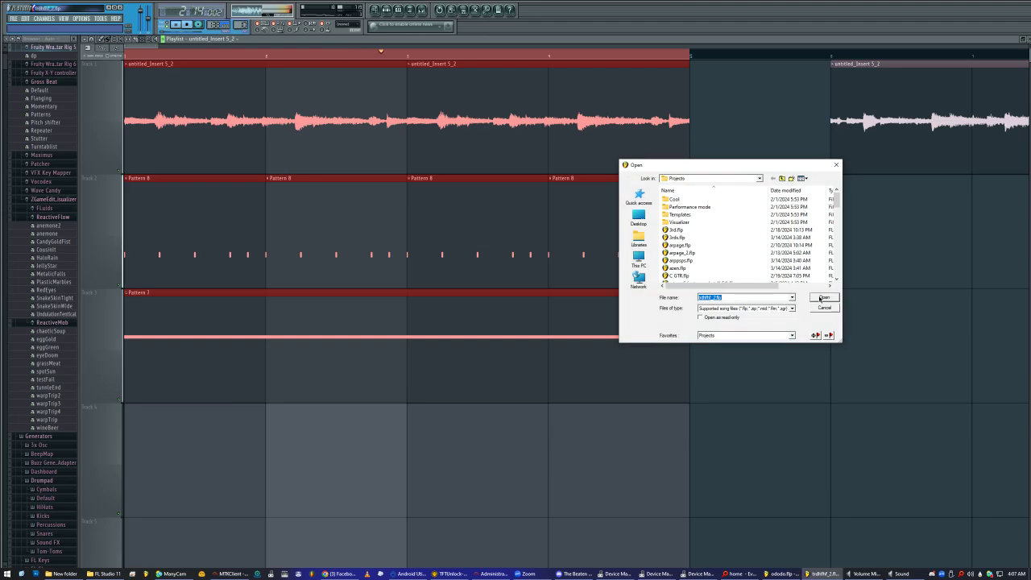
pyautogui.scroll(-15, 834, 275)
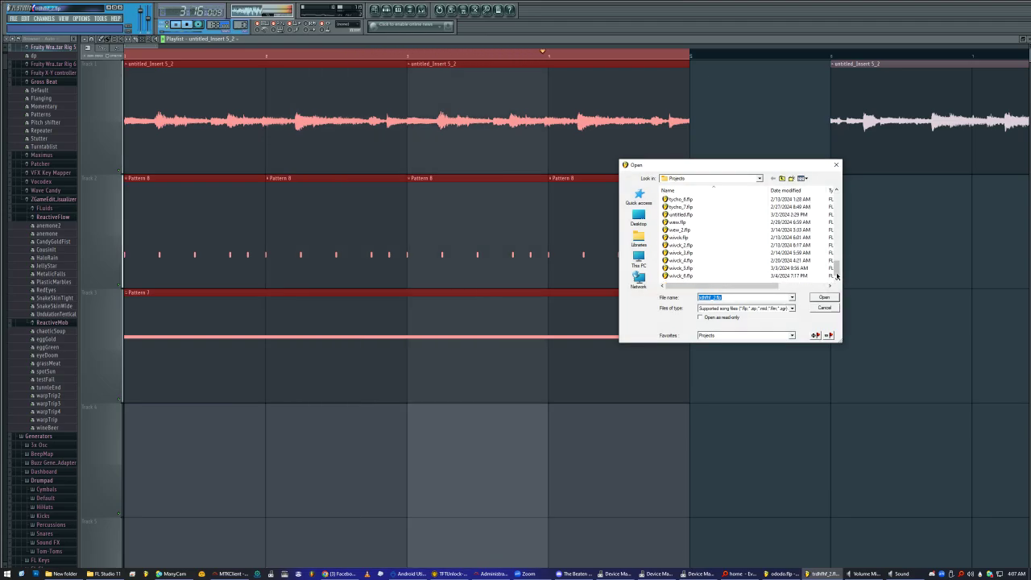
pyautogui.scroll(4, 726, 226)
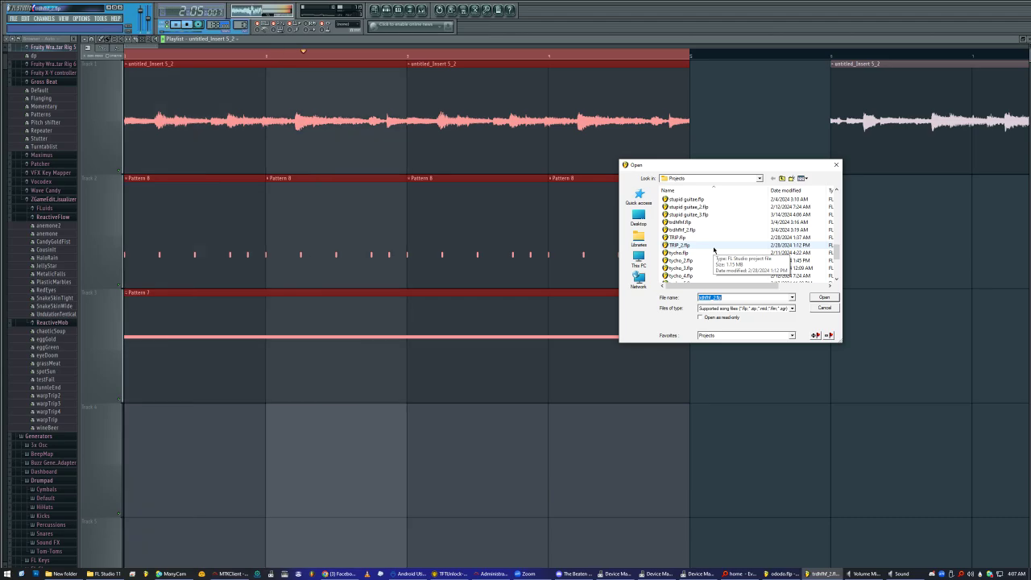
pyautogui.doubleClick(713, 245)
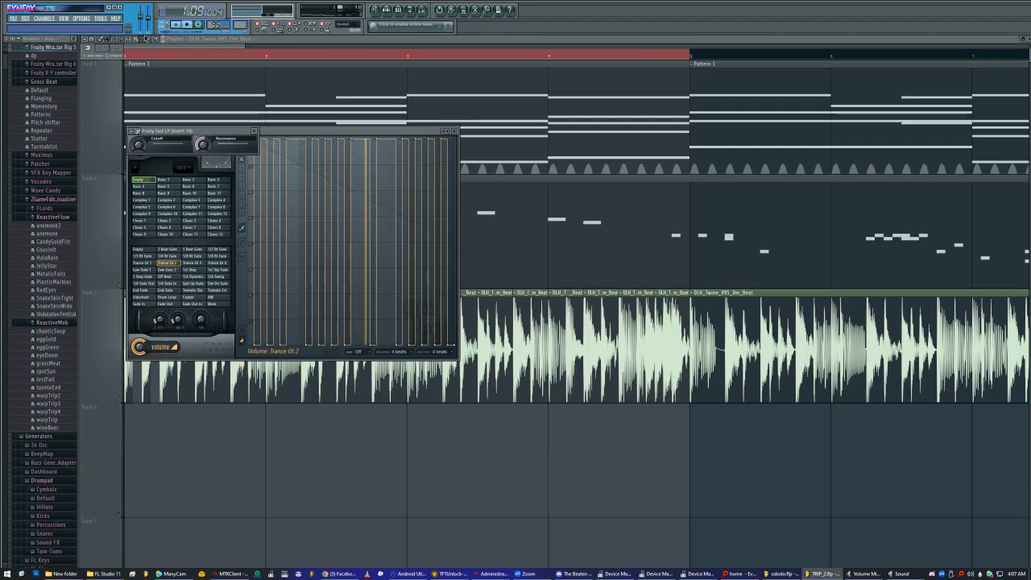
# - Show the wider arrangement of all tracks in the playlist and play it in song mode
pyautogui.click(149, 38)
pyautogui.scroll(-5, 205, 46)
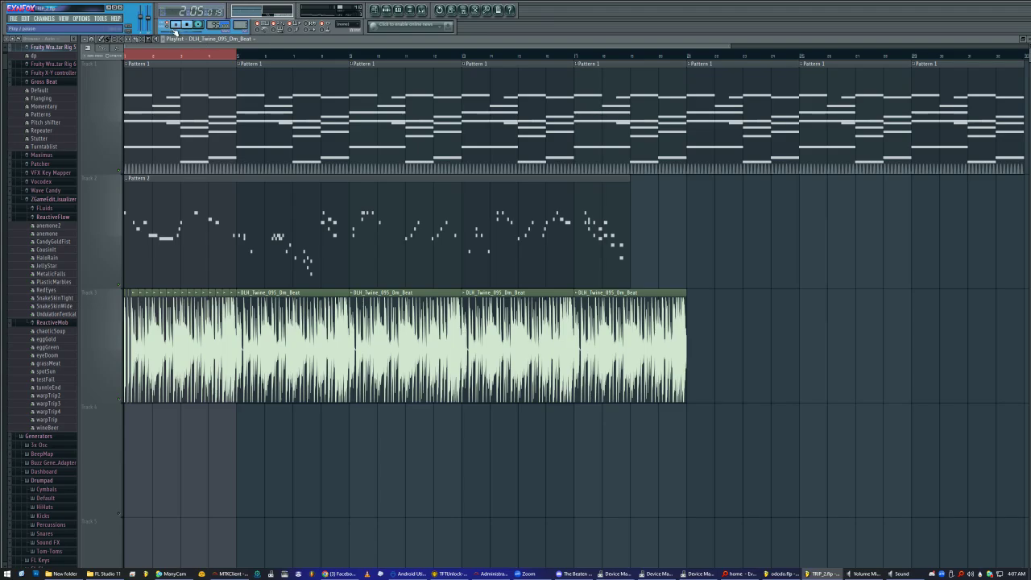
pyautogui.click(166, 25)
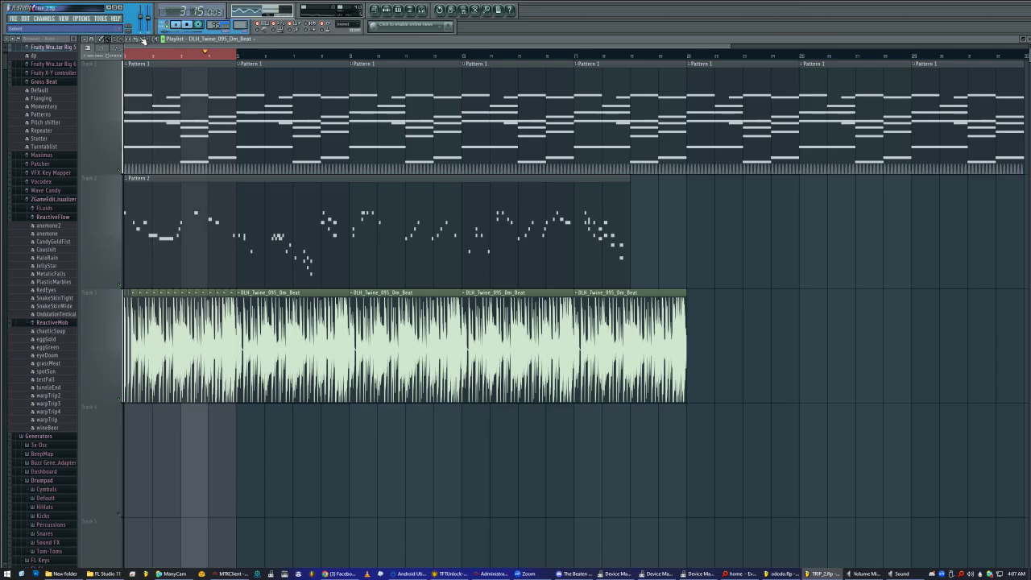
# - Restore the playlist to its smaller window, bring the channel rack forward and toggle the Current #3 channel's mute
pyautogui.doubleClick(295, 38)
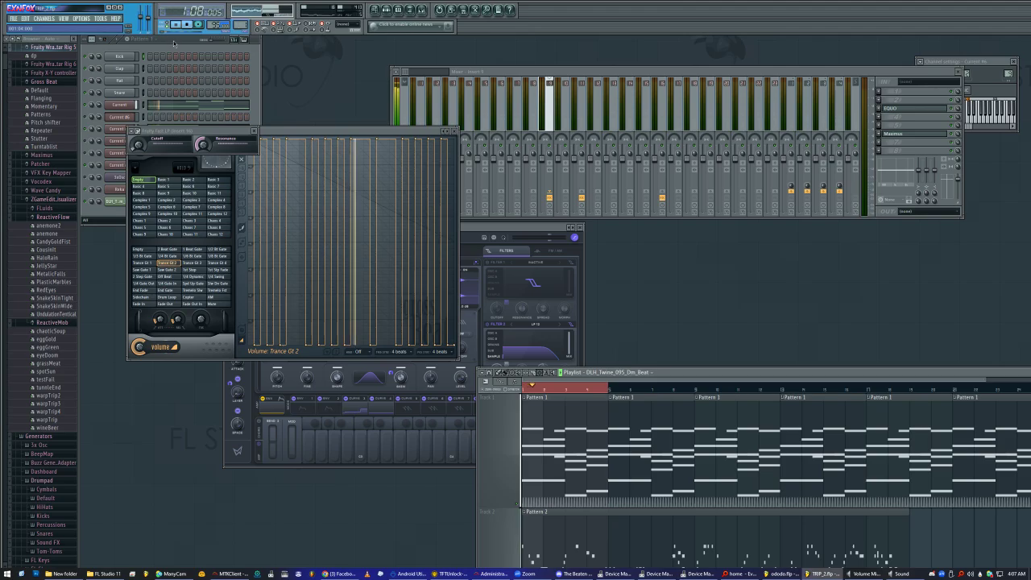
pyautogui.click(144, 81)
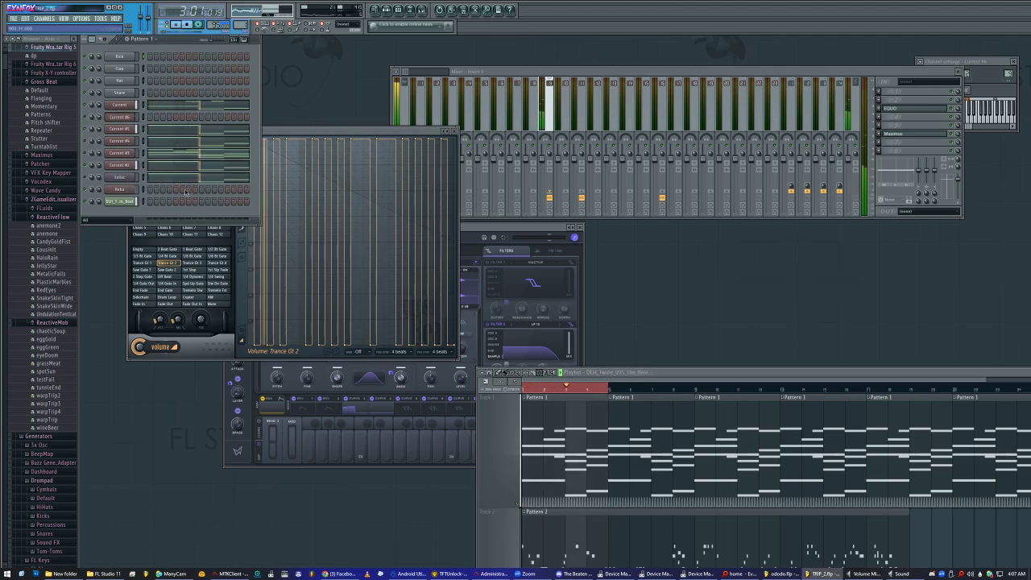
pyautogui.click(85, 153)
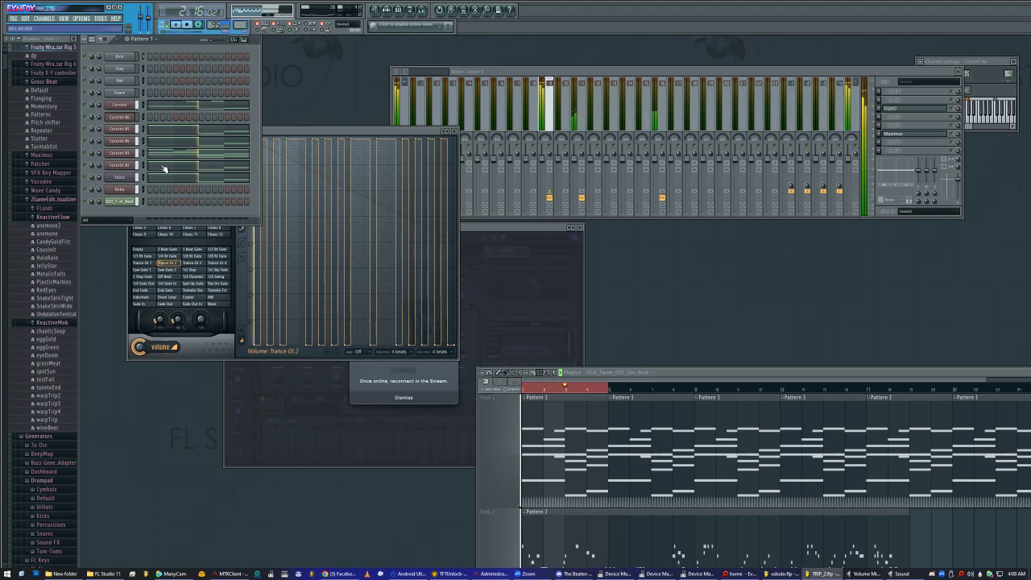
# - Reset the master volume to its default
pyautogui.rightClick(141, 19)
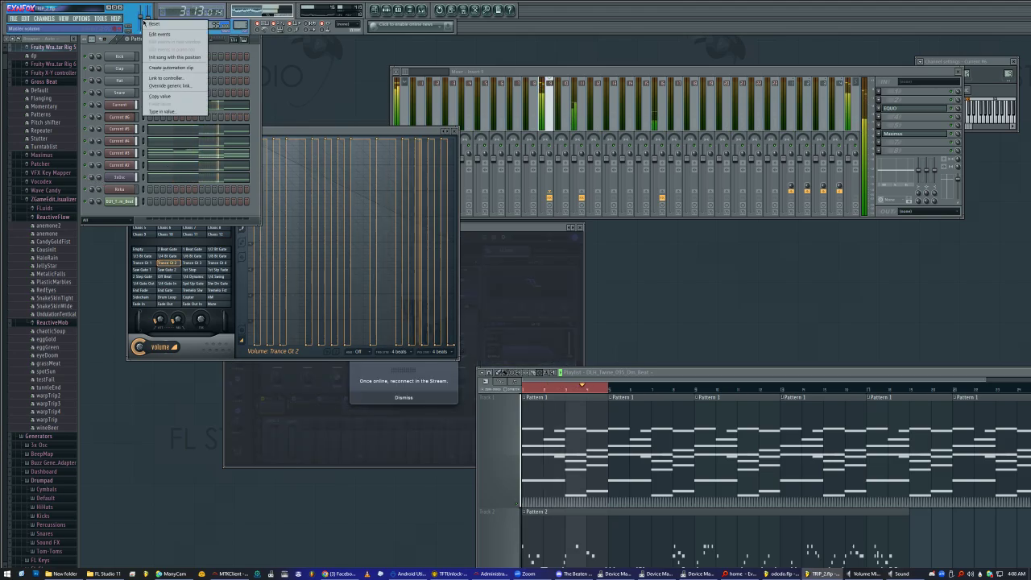
pyautogui.click(151, 25)
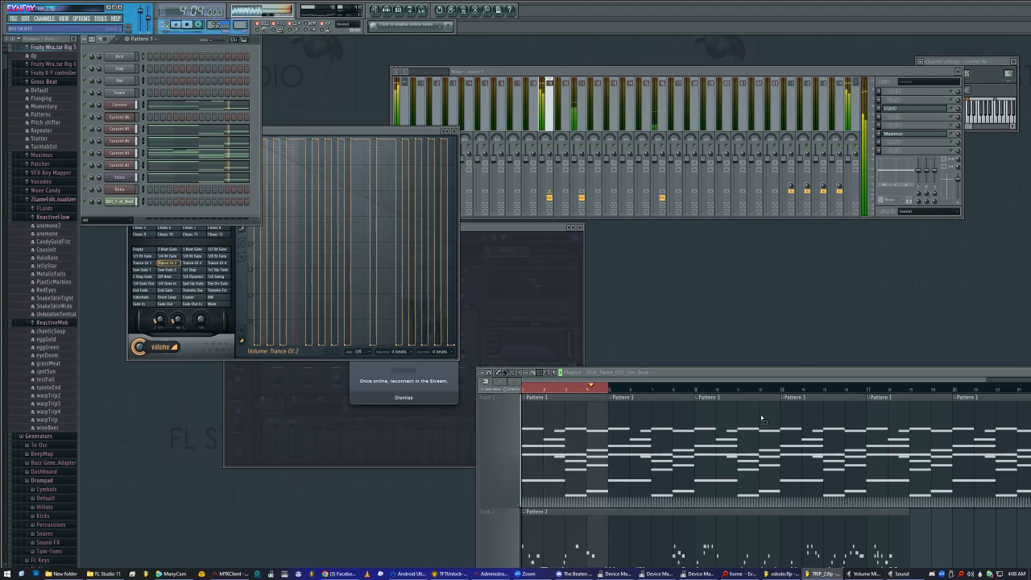
# - Maximize the playlist and open the Pattern 2 clip's notes in the piano roll
pyautogui.doubleClick(673, 373)
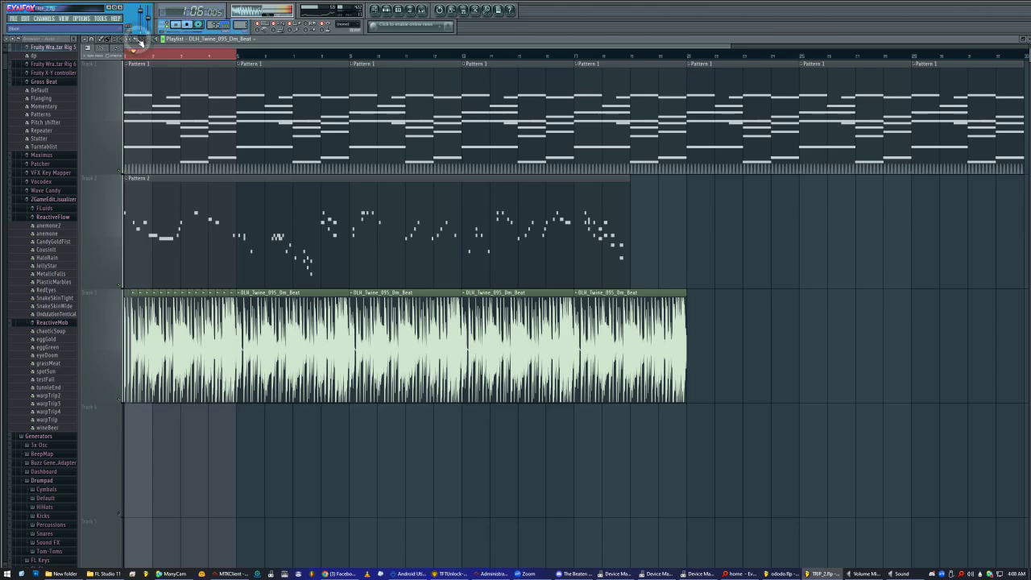
pyautogui.doubleClick(260, 180)
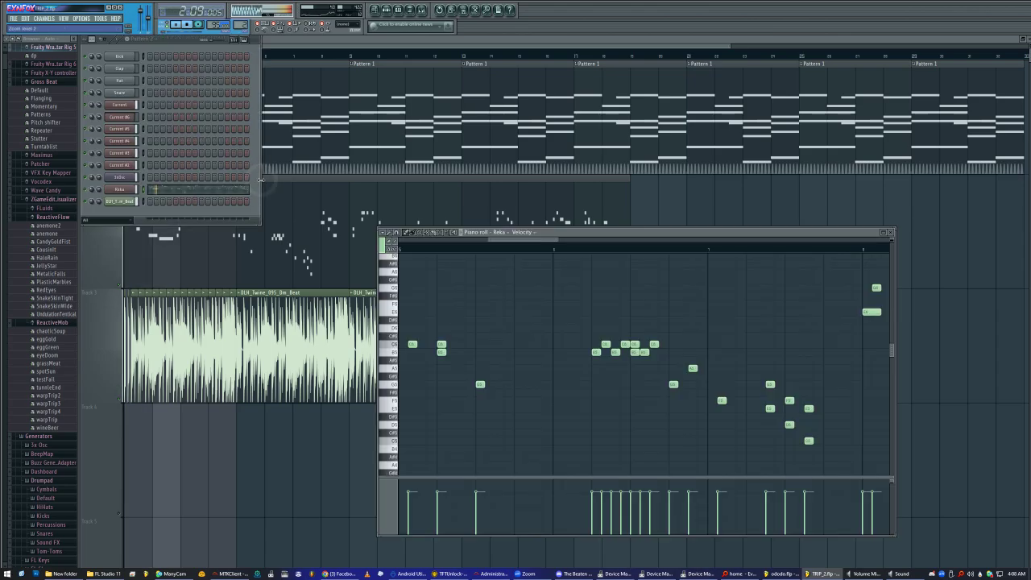
# - Adjust the volume of the DLH_Twine beat channel and toggle the mute of the Current #5 channel
pyautogui.click(104, 191)
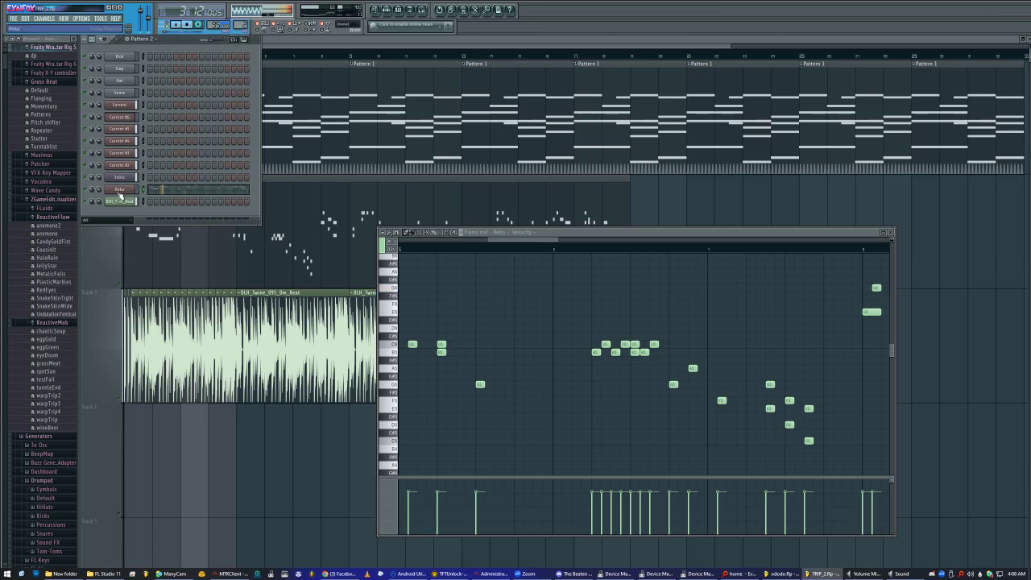
pyautogui.click(119, 192)
pyautogui.click(120, 191)
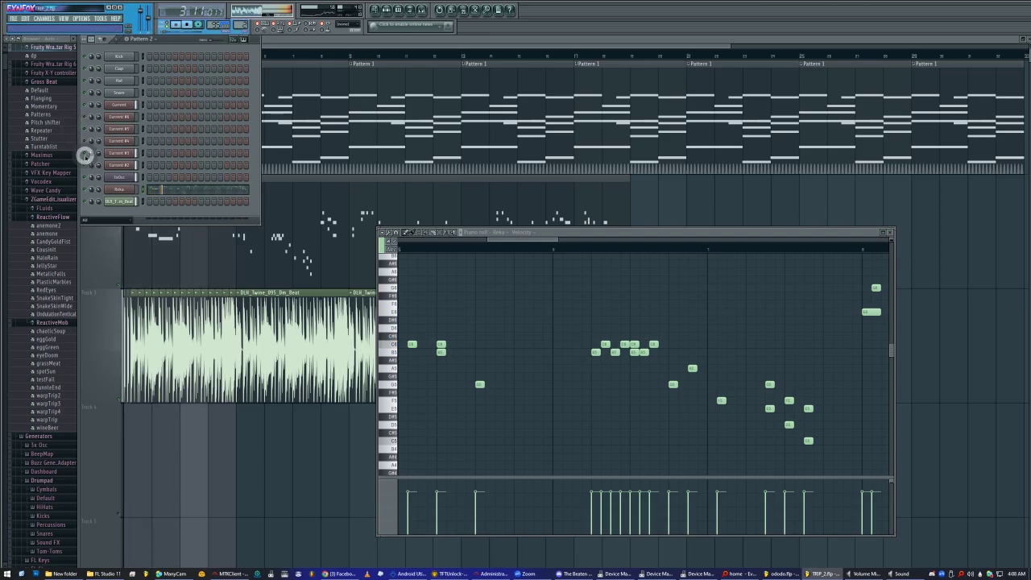
pyautogui.click(98, 201)
pyautogui.moveTo(98, 201); pyautogui.dragTo(98, 204)
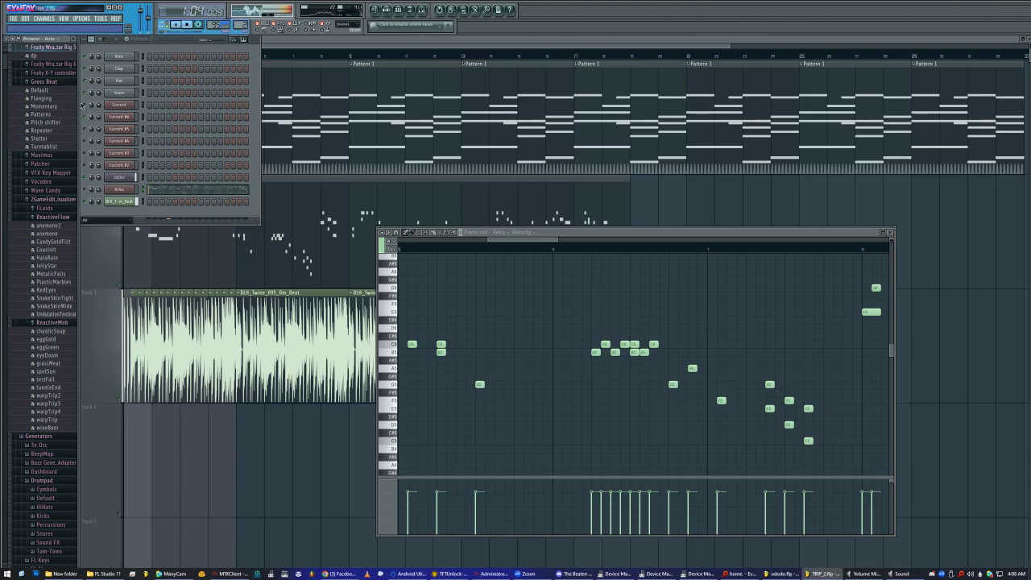
pyautogui.click(86, 129)
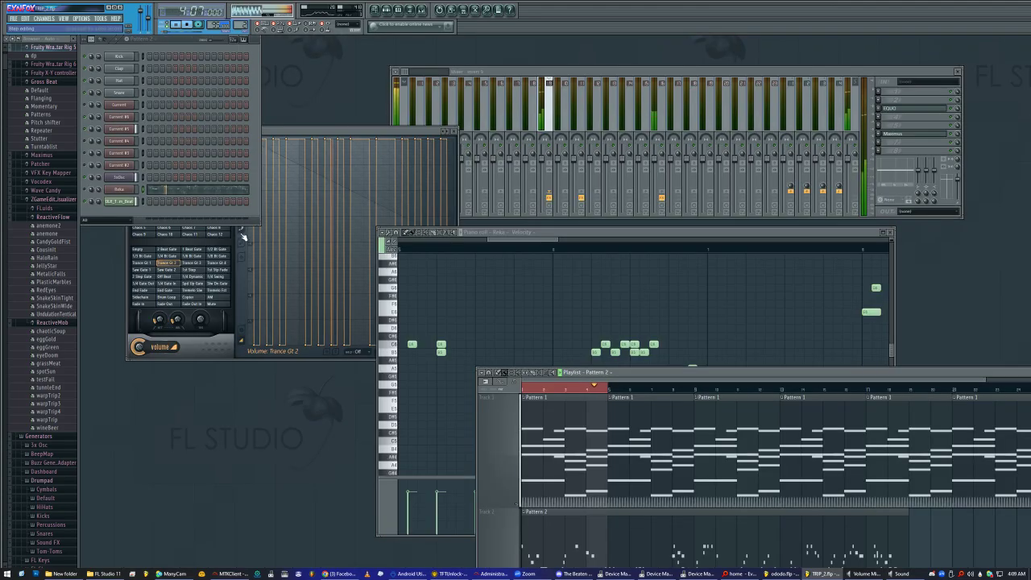
# - Maximize the playlist again and bring the channel rack back in front of it
pyautogui.click(690, 373)
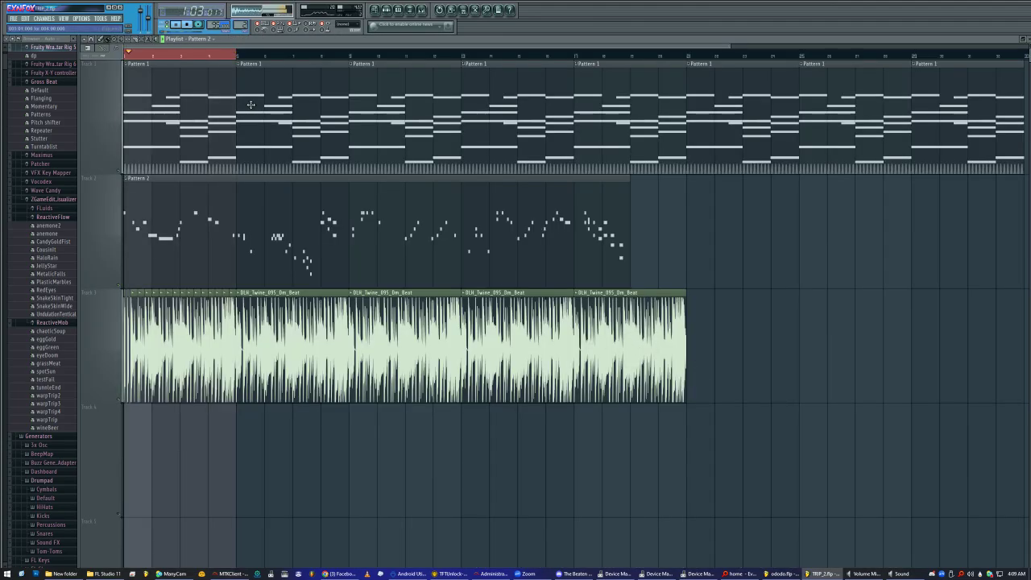
pyautogui.click(386, 16)
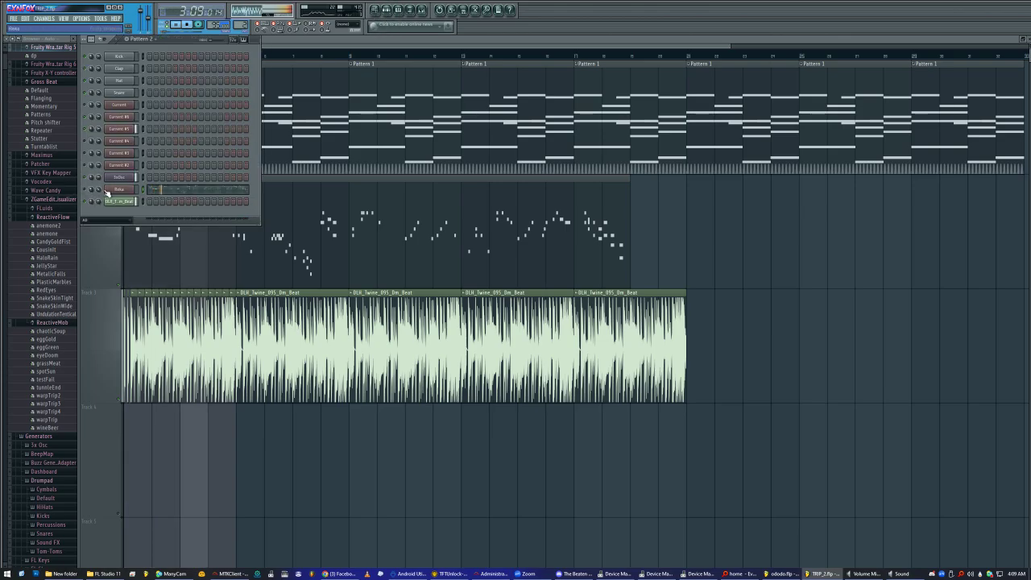
pyautogui.rightClick(106, 192)
pyautogui.click(120, 199)
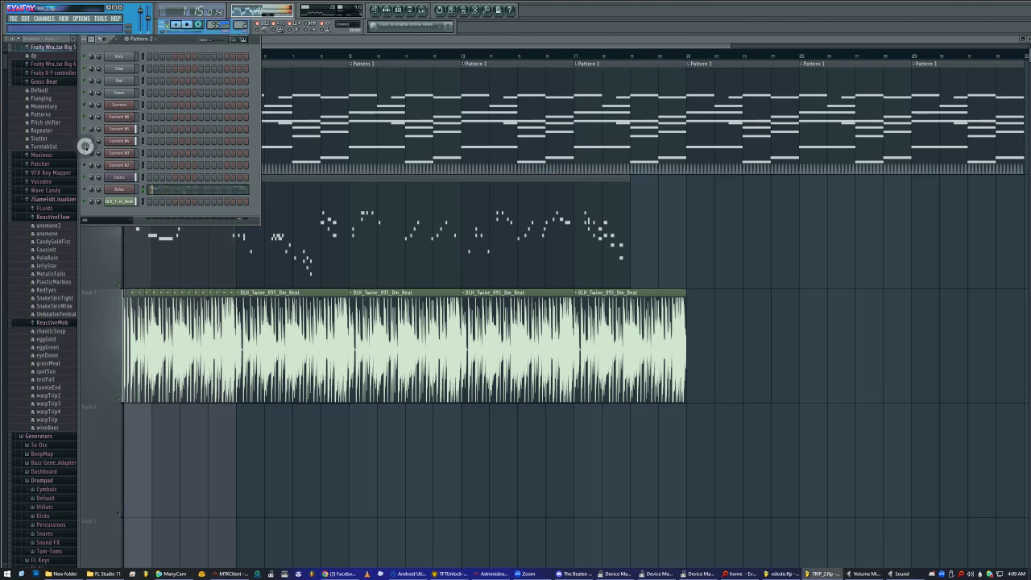
# - Audition the synth layers by toggling the mutes of the Current, Current #3, Current #4, Current #5 and Current #6 channels
pyautogui.click(87, 155)
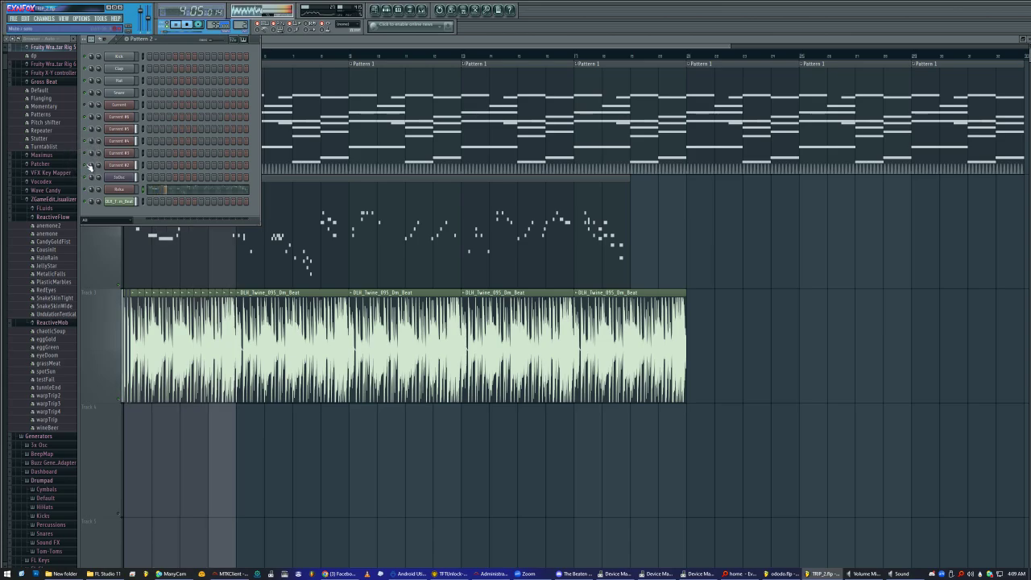
pyautogui.click(86, 141)
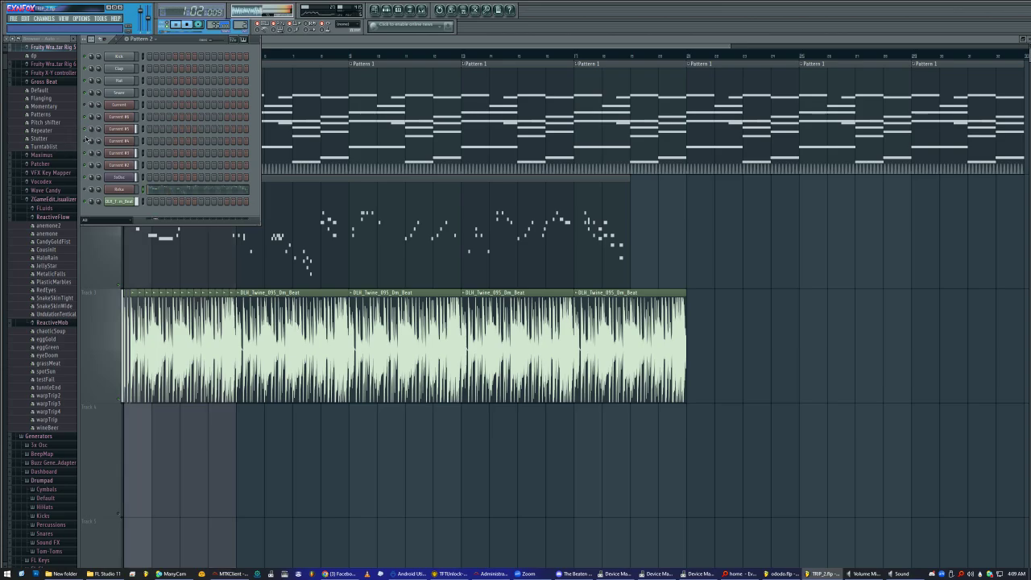
pyautogui.click(90, 130)
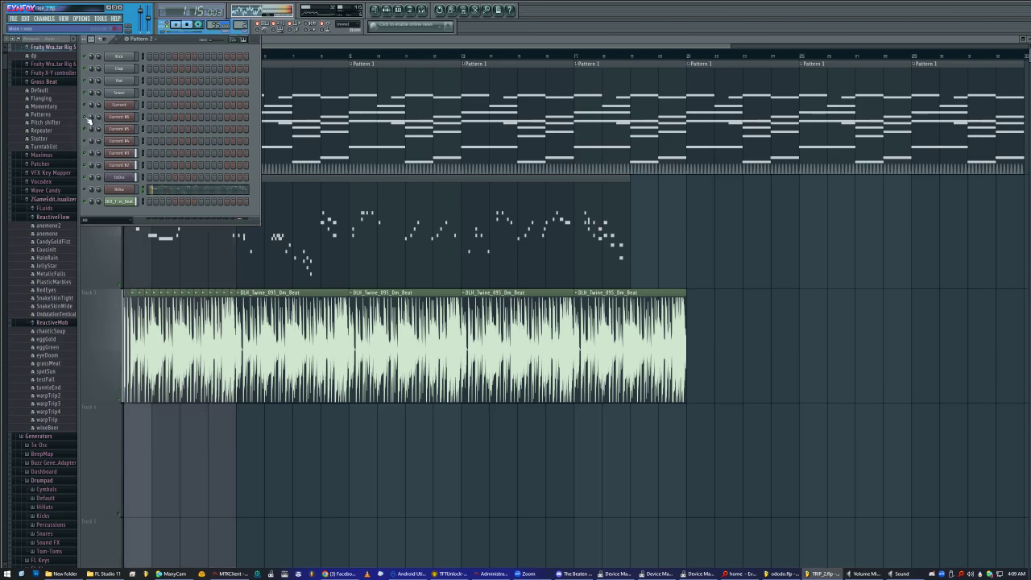
pyautogui.click(85, 103)
pyautogui.click(86, 103)
pyautogui.click(79, 129)
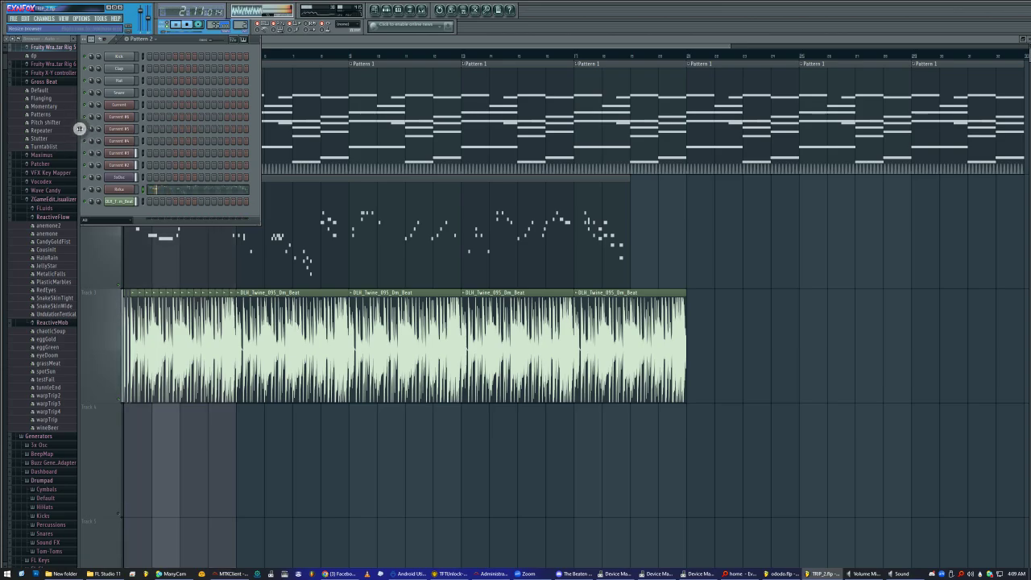
pyautogui.click(90, 109)
pyautogui.click(88, 114)
pyautogui.click(83, 123)
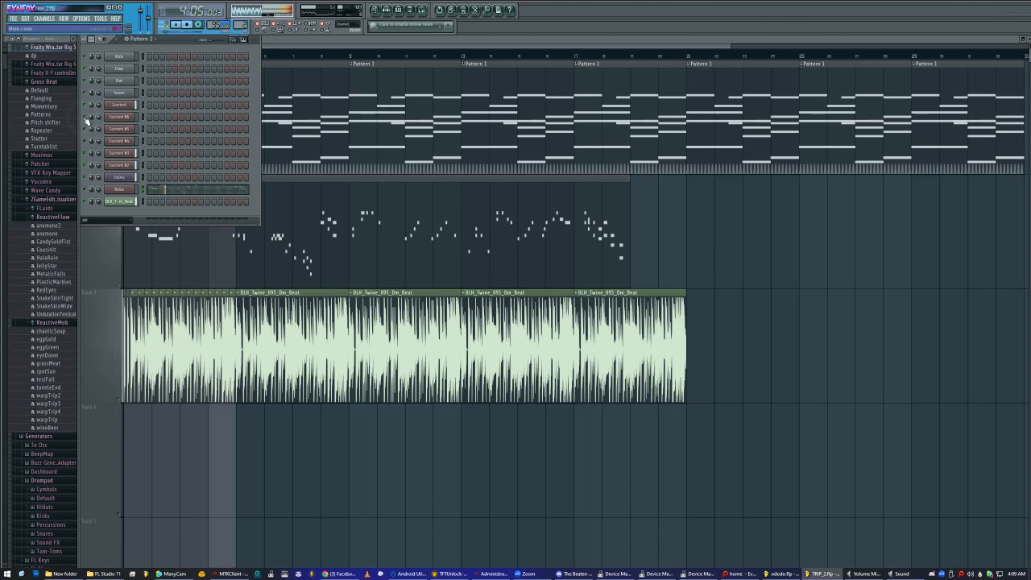
pyautogui.click(86, 154)
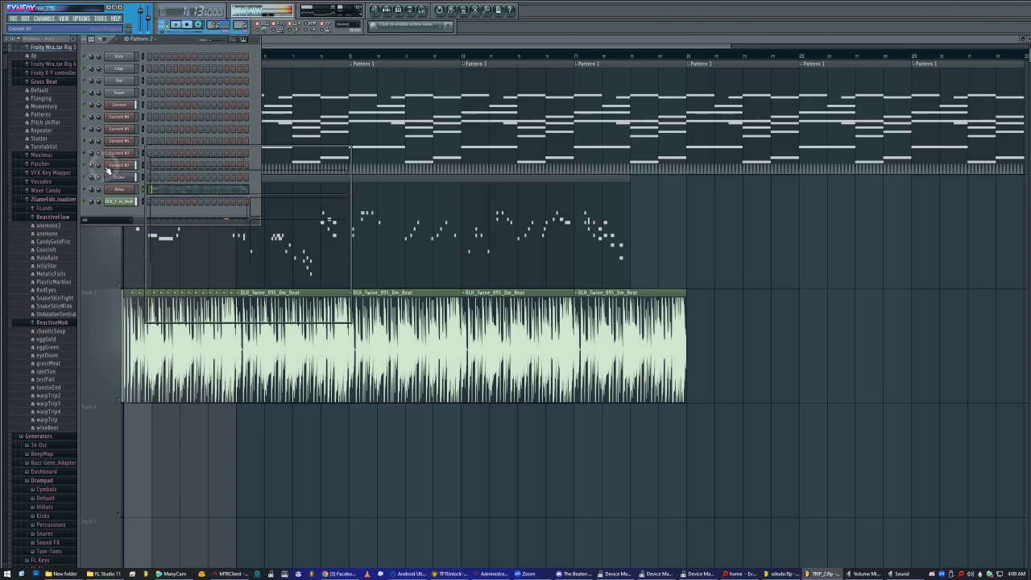
# - Open the Current #2 synth, set its granular position to 16%, and sweep the mod wheel up to 100% and back down
pyautogui.click(118, 164)
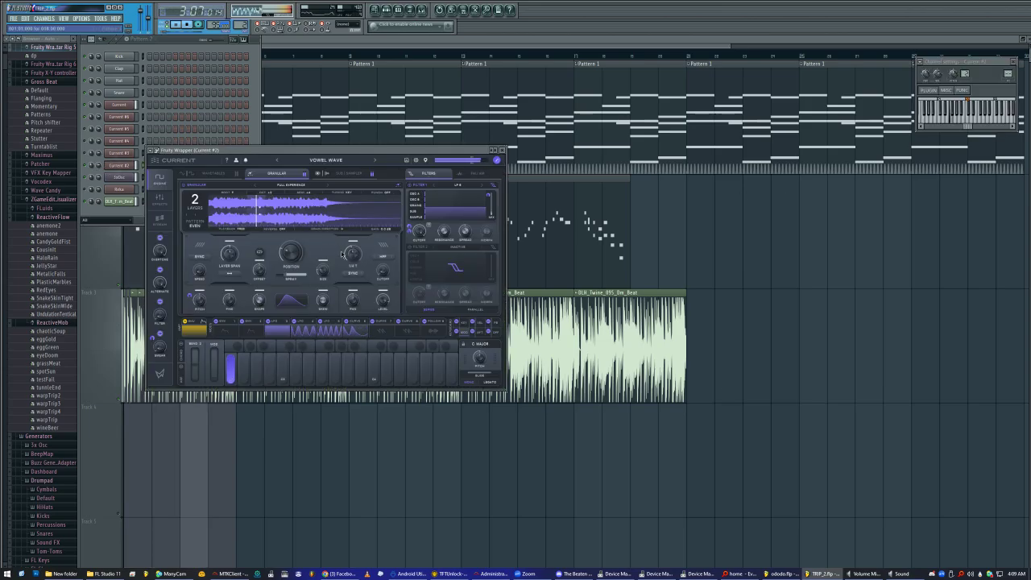
pyautogui.moveTo(291, 256)
pyautogui.mouseDown()
pyautogui.moveTo(290, 222)
pyautogui.moveTo(289, 261)
pyautogui.moveTo(293, 251)
pyautogui.mouseUp()
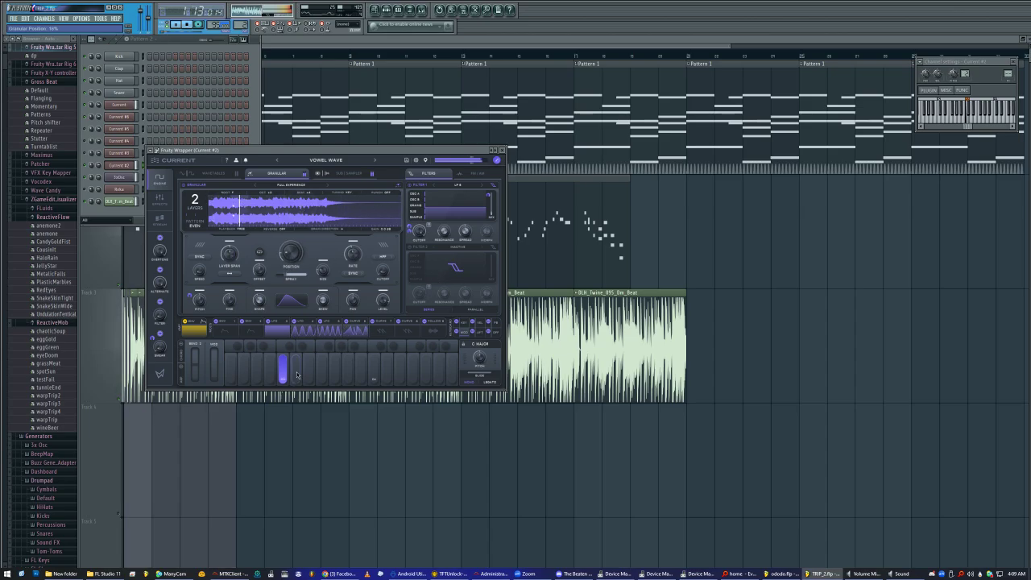
pyautogui.moveTo(209, 371); pyautogui.dragTo(216, 344)
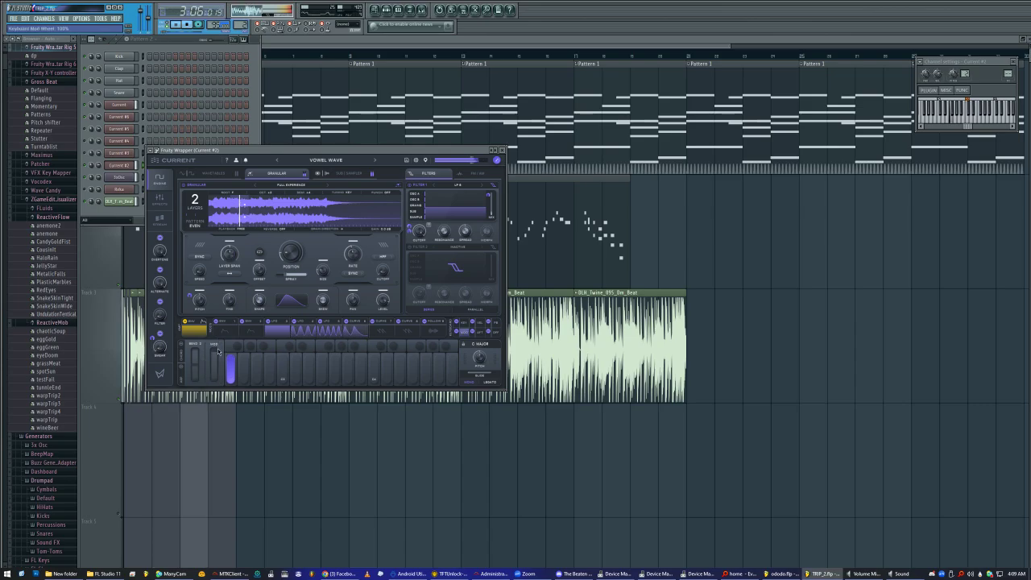
pyautogui.moveTo(217, 350); pyautogui.dragTo(218, 368)
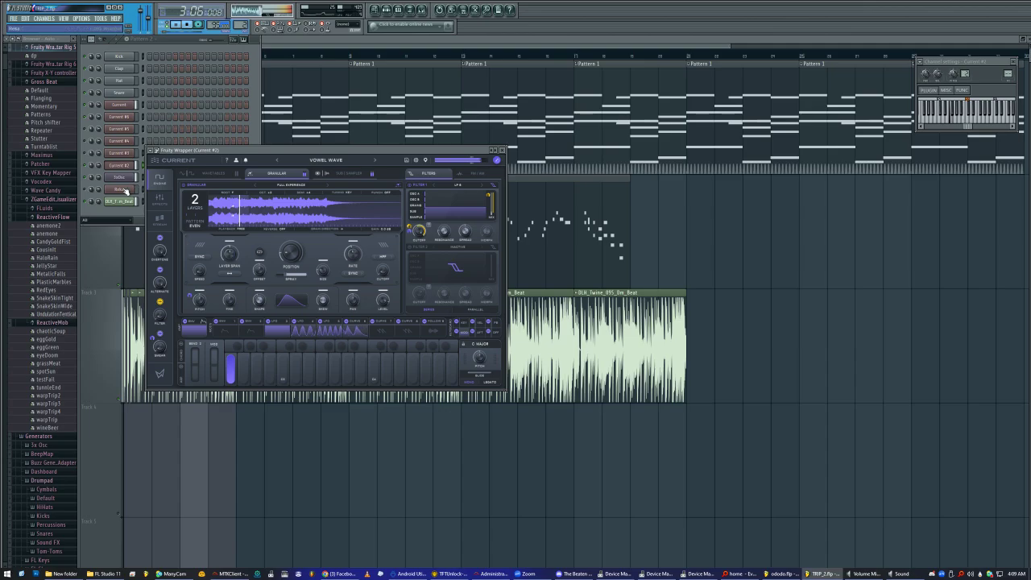
# - Bring the channel rack forward and toggle the mutes of the Current #4, Current #5 and Current #3 channels during playback
pyautogui.click(84, 105)
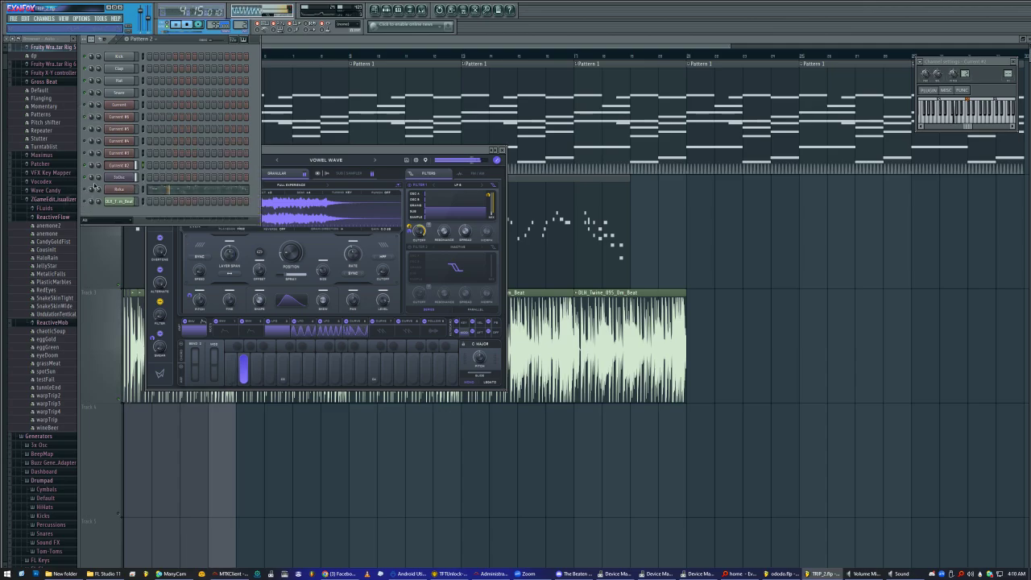
pyautogui.click(90, 140)
pyautogui.click(88, 140)
pyautogui.click(84, 140)
pyautogui.click(85, 128)
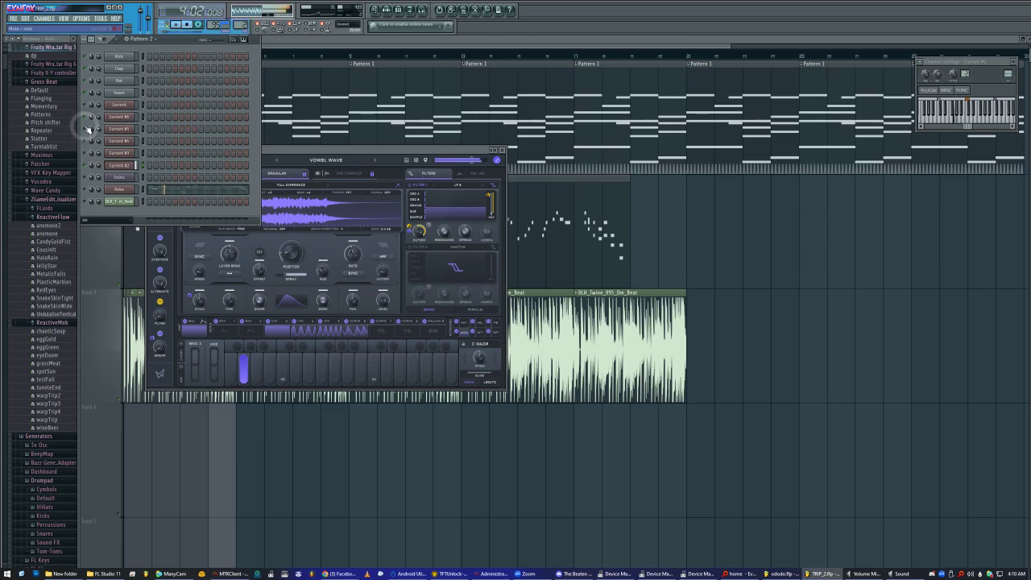
pyautogui.click(86, 152)
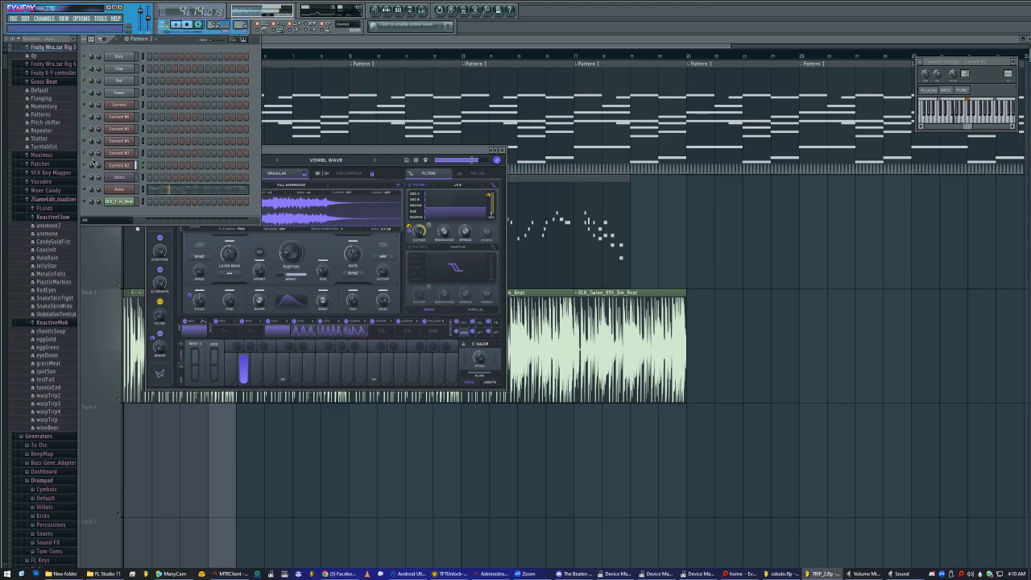
pyautogui.click(82, 152)
pyautogui.click(86, 155)
# - Toggle the mutes of the Current, Current #5, Current #3 and Current #4 channels, plus the DLH_Twine beat and Reka channels
pyautogui.click(86, 106)
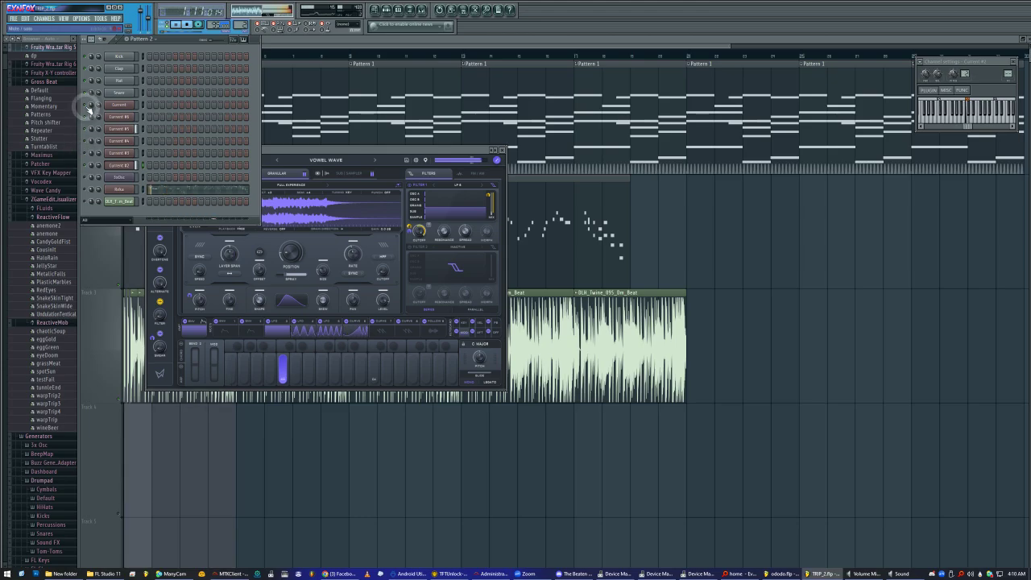
pyautogui.click(84, 128)
pyautogui.click(86, 153)
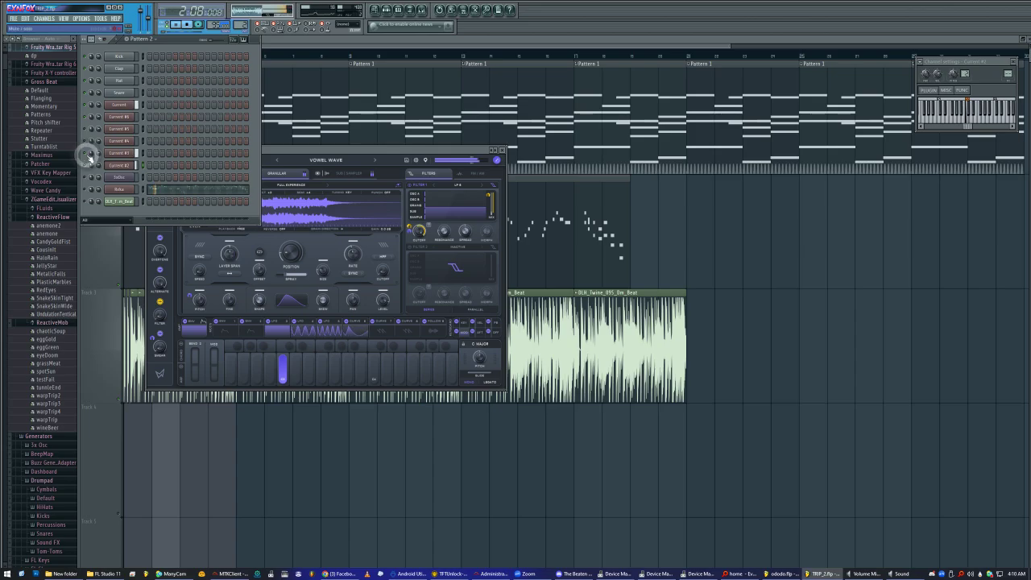
pyautogui.click(85, 140)
pyautogui.click(84, 140)
pyautogui.click(85, 134)
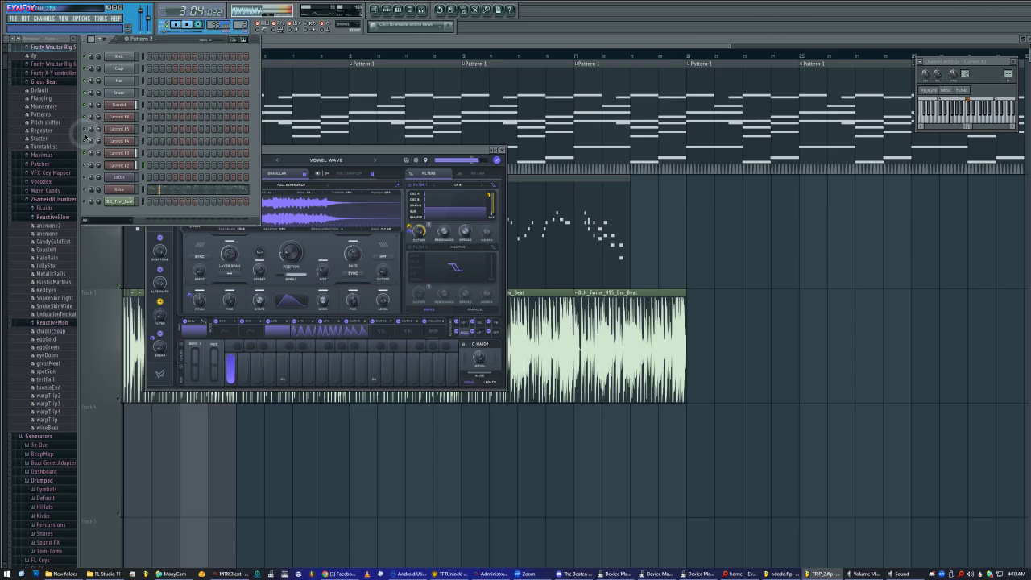
pyautogui.click(84, 131)
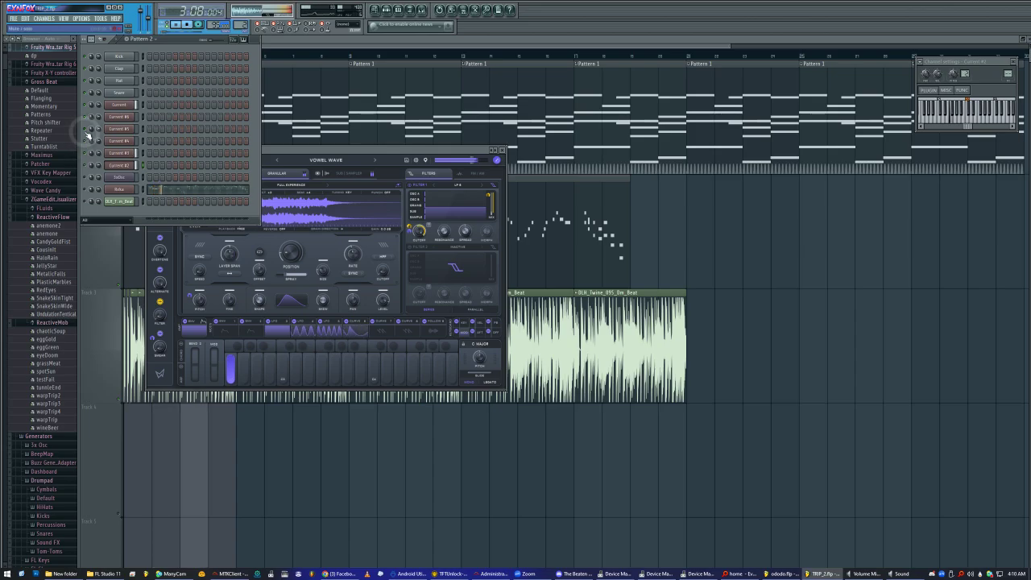
pyautogui.click(86, 201)
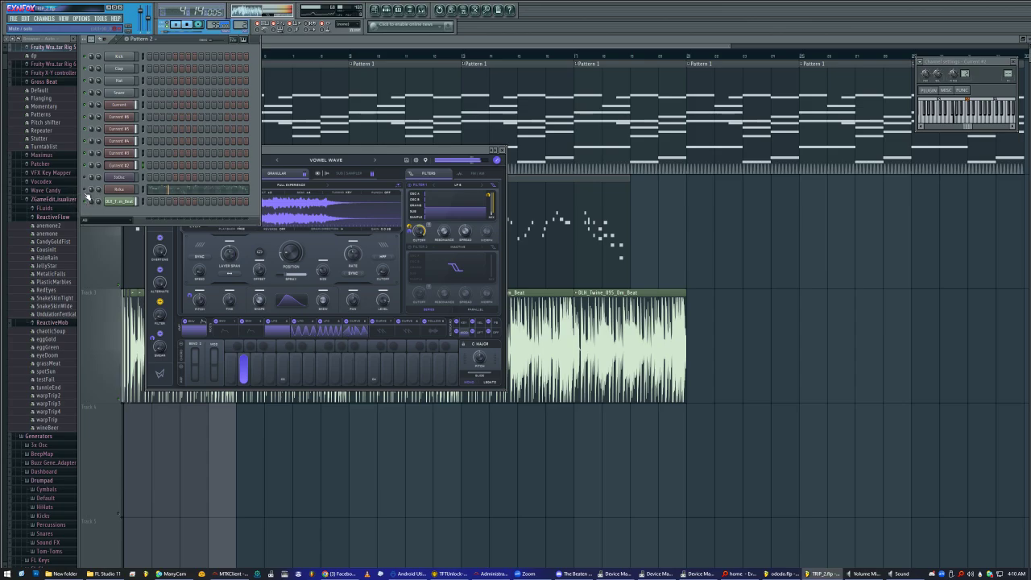
pyautogui.click(86, 190)
# - Save the changes to the TRIP_2.flp project
pyautogui.click(14, 19)
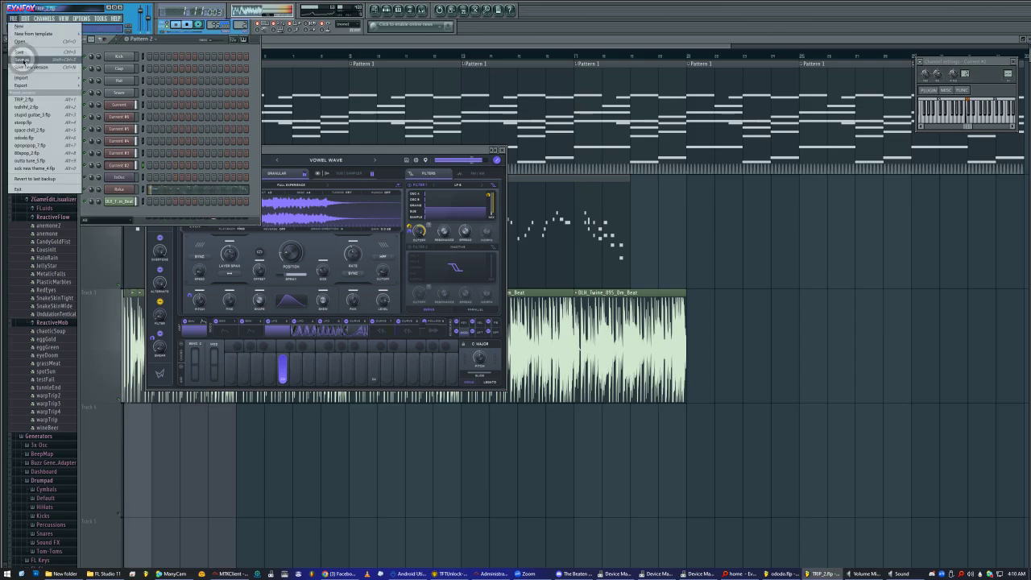
pyautogui.click(32, 48)
pyautogui.click(495, 309)
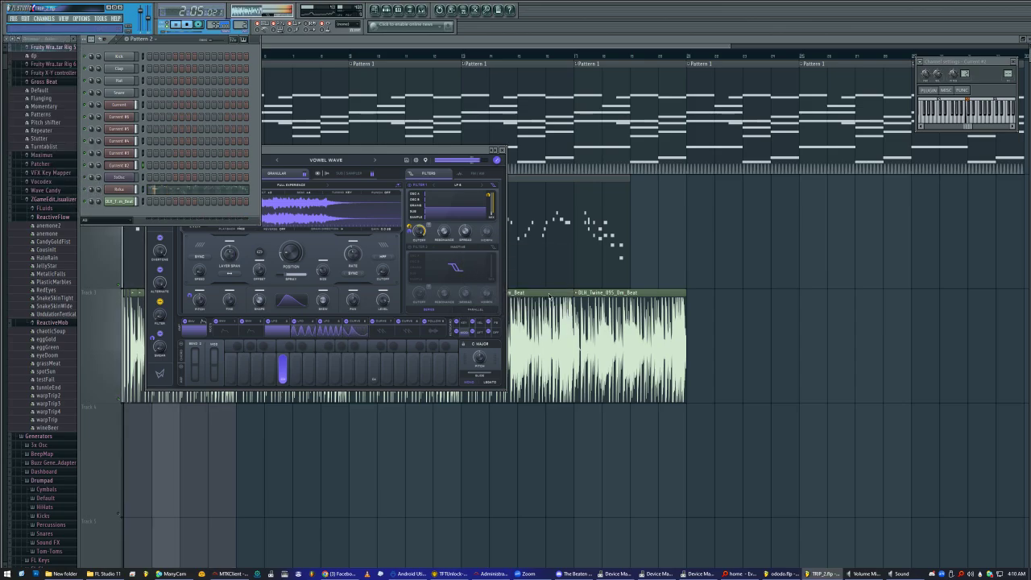
# - Open the tycho_7.flp project from the Projects folder and dismiss the Guitar Rig instance warnings
pyautogui.moveTo(835, 196); pyautogui.dragTo(835, 256)
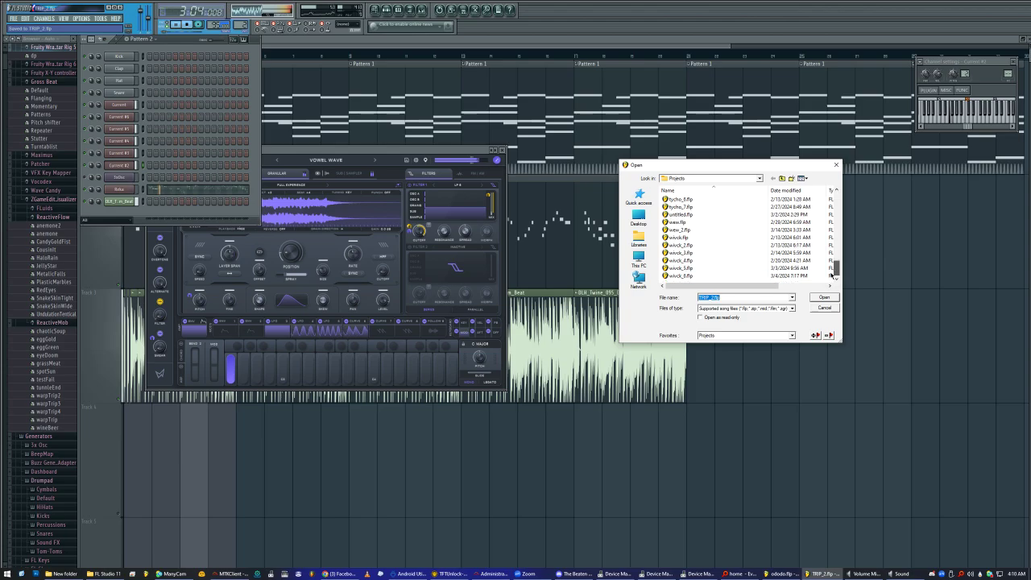
pyautogui.scroll(-1, 737, 247)
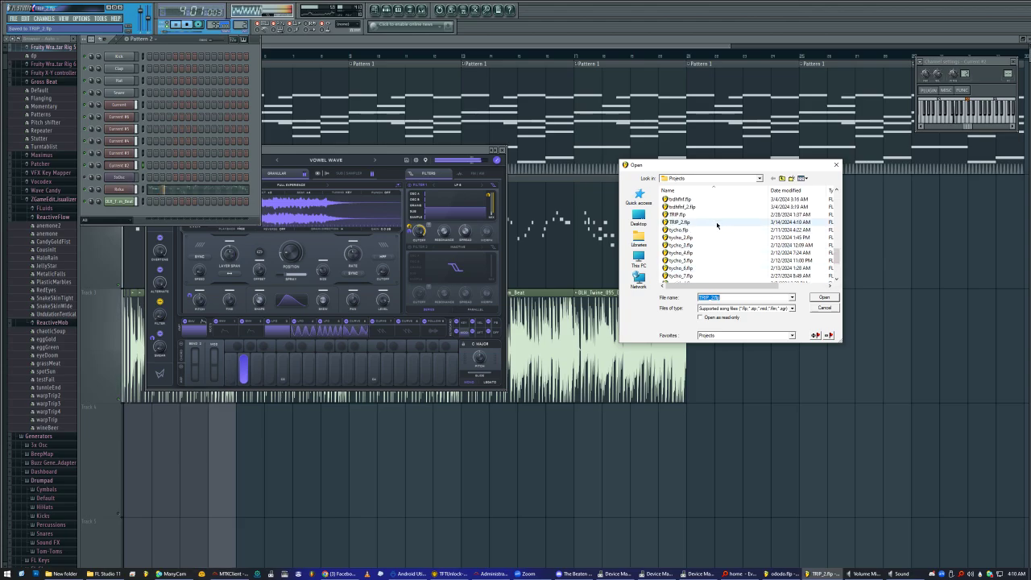
pyautogui.click(720, 259)
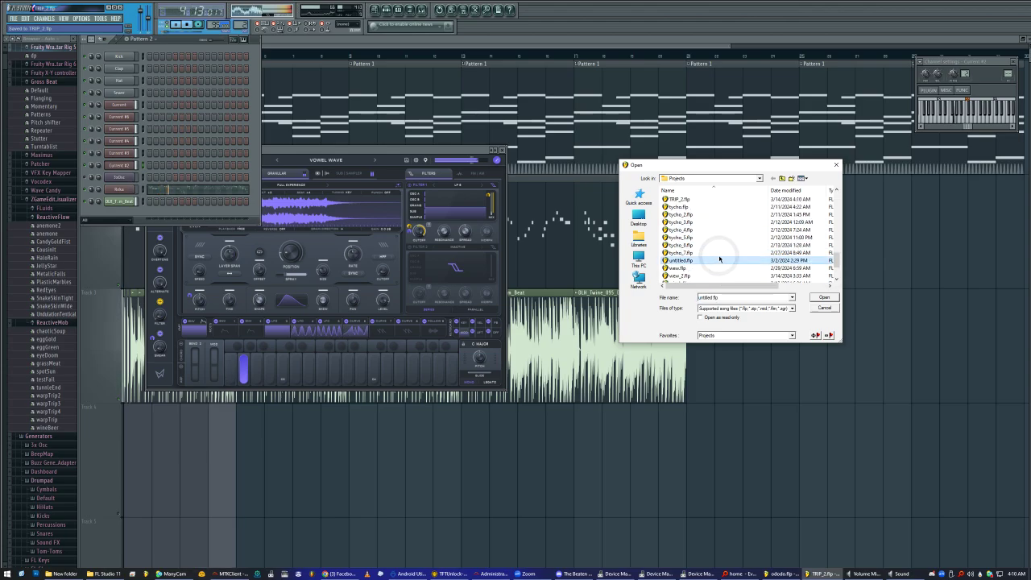
pyautogui.doubleClick(720, 254)
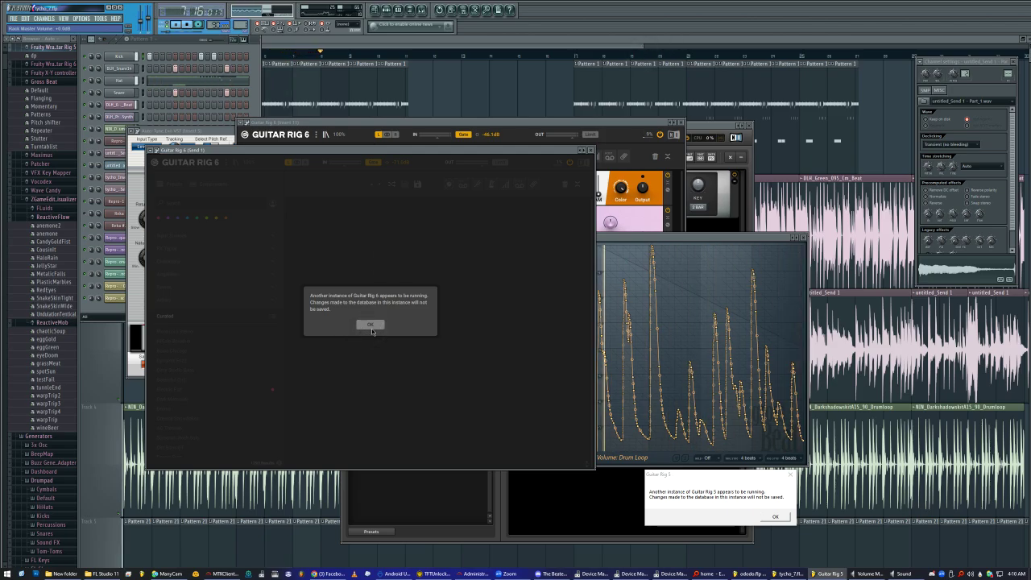
pyautogui.hotkey('alt', 'Tab')
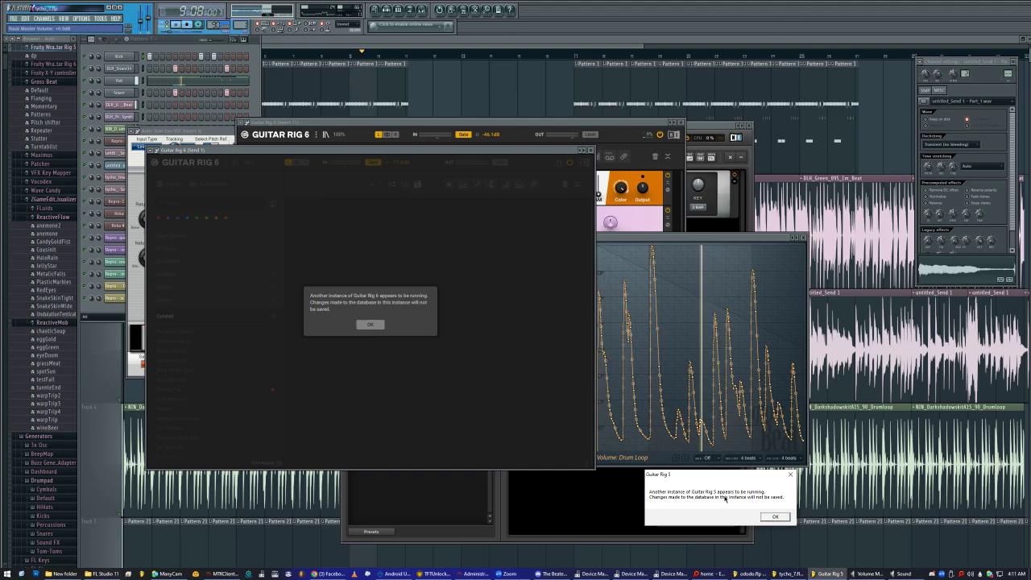
pyautogui.click(775, 517)
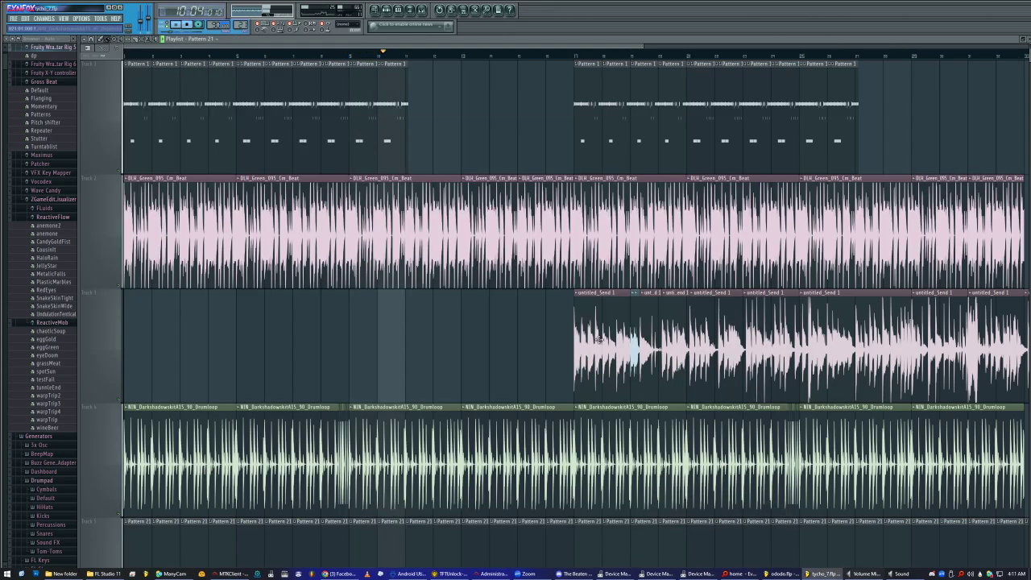
# - Reset the master volume of the tycho_7 project to its default and look over its whole playlist arrangement
pyautogui.rightClick(139, 20)
pyautogui.click(153, 30)
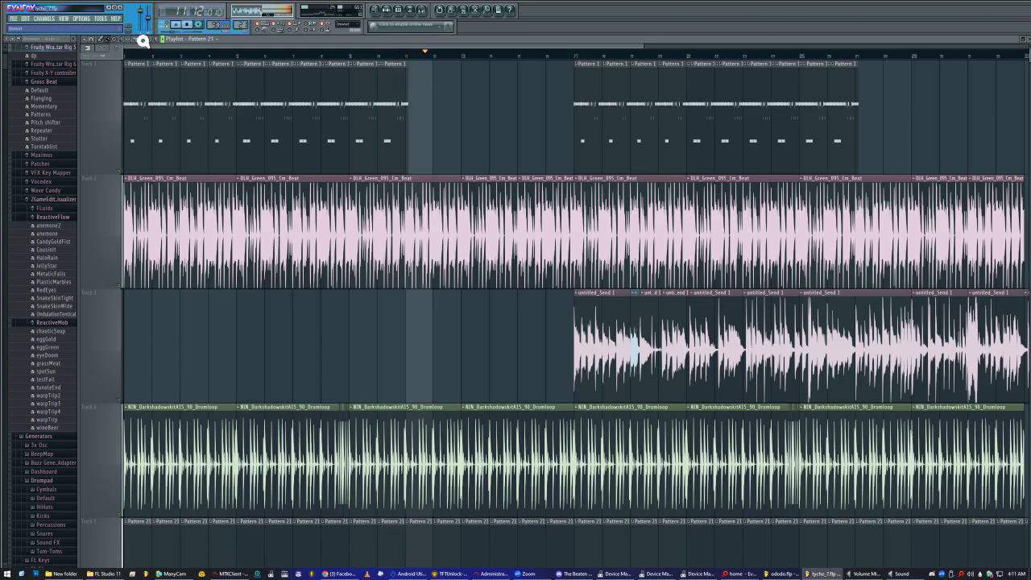
pyautogui.click(149, 39)
pyautogui.rightClick(379, 260)
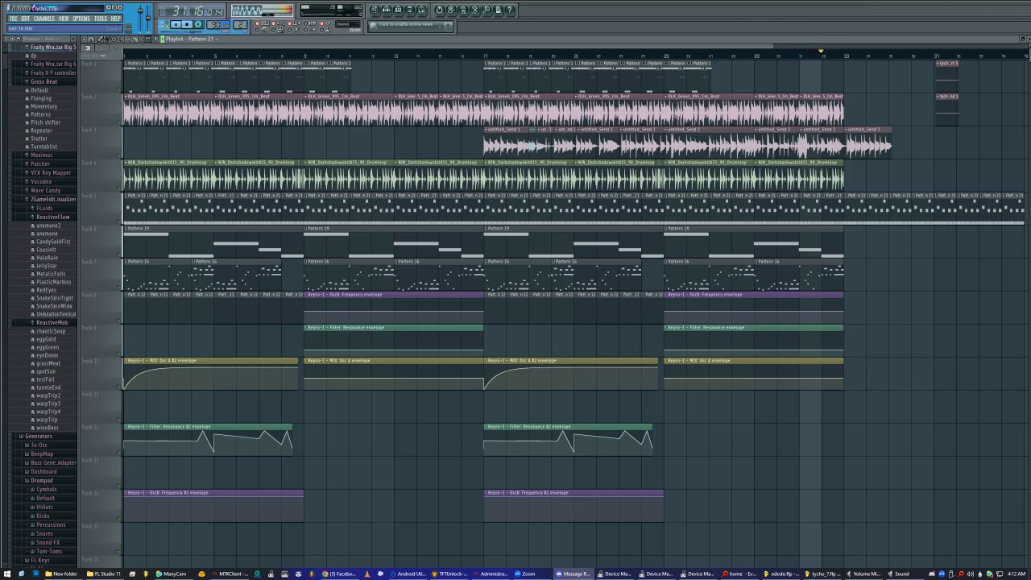
# - Start opening another project and save the changes to tycho_7.flp
pyautogui.click(809, 193)
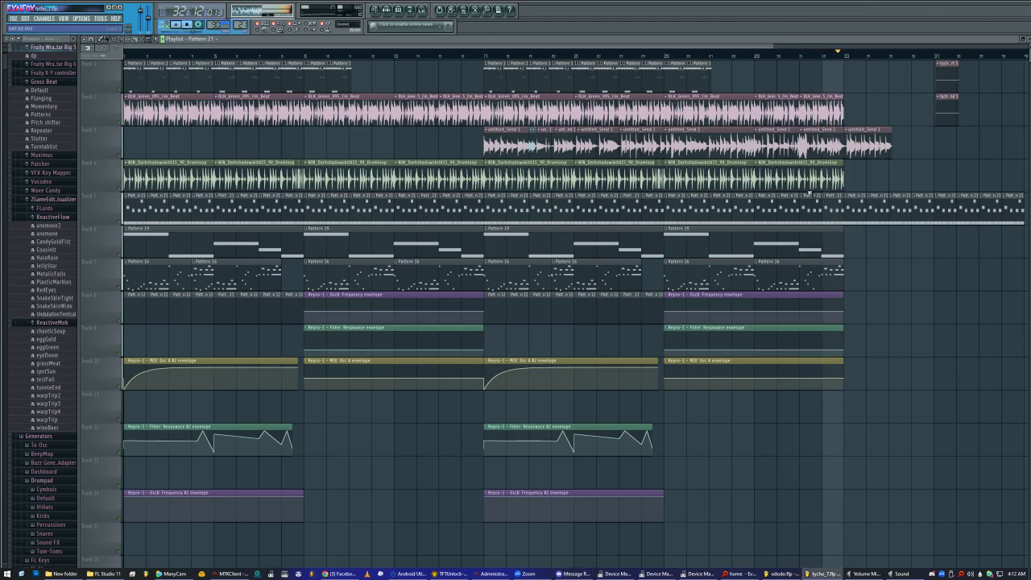
pyautogui.click(13, 17)
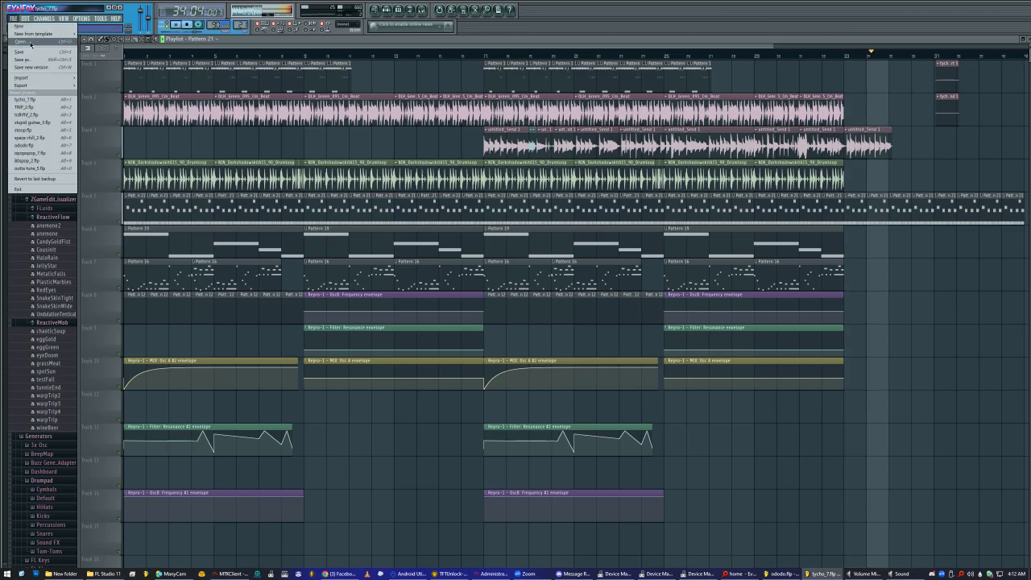
pyautogui.click(31, 42)
pyautogui.click(497, 308)
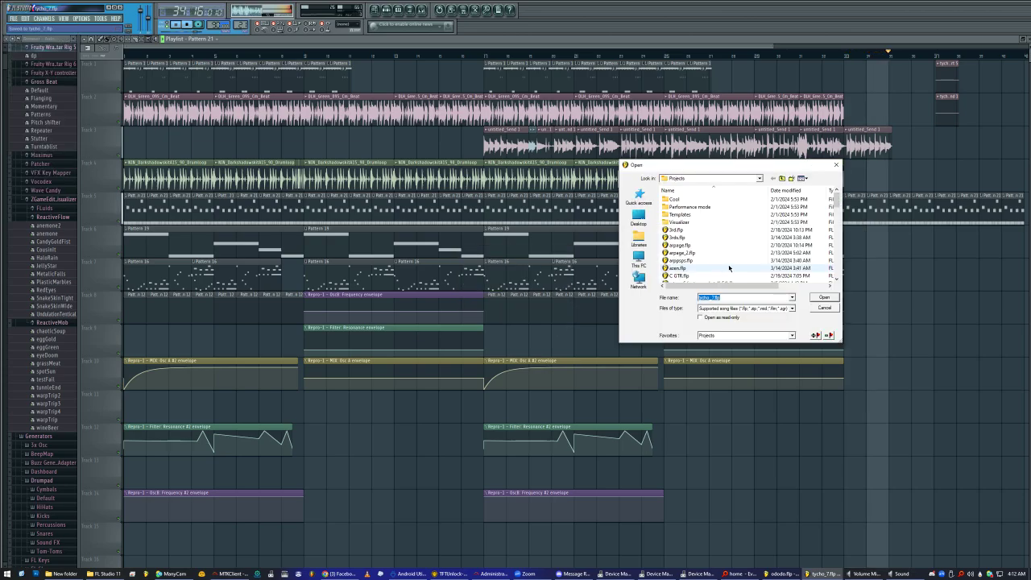
# - Open the wixck_6.flp project from the Projects folder, dismissing the Guitar Rig instance warnings and clearing the plugin windows off the playlist
pyautogui.scroll(-3, 725, 242)
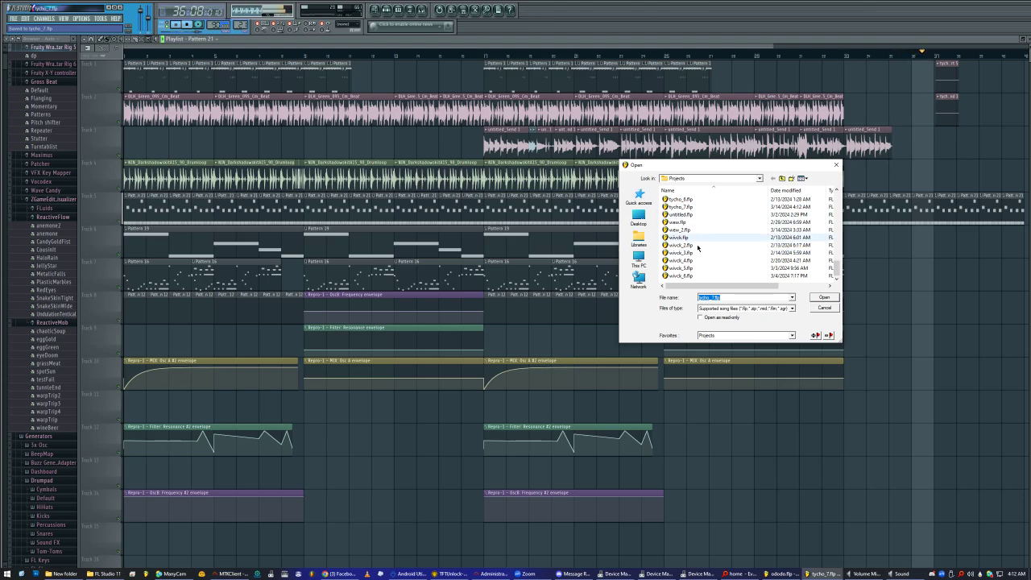
pyautogui.click(683, 275)
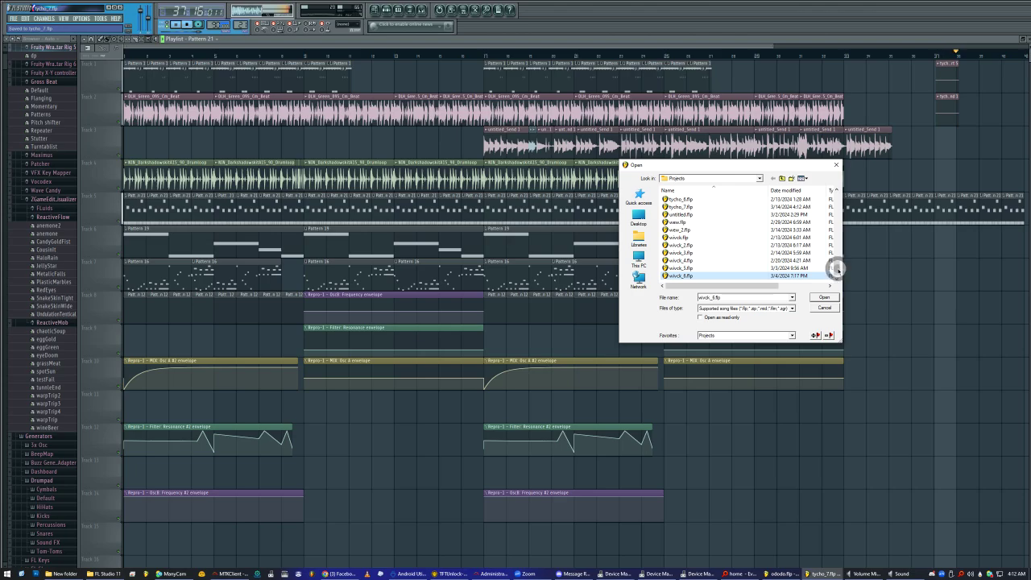
pyautogui.moveTo(838, 271); pyautogui.dragTo(837, 300)
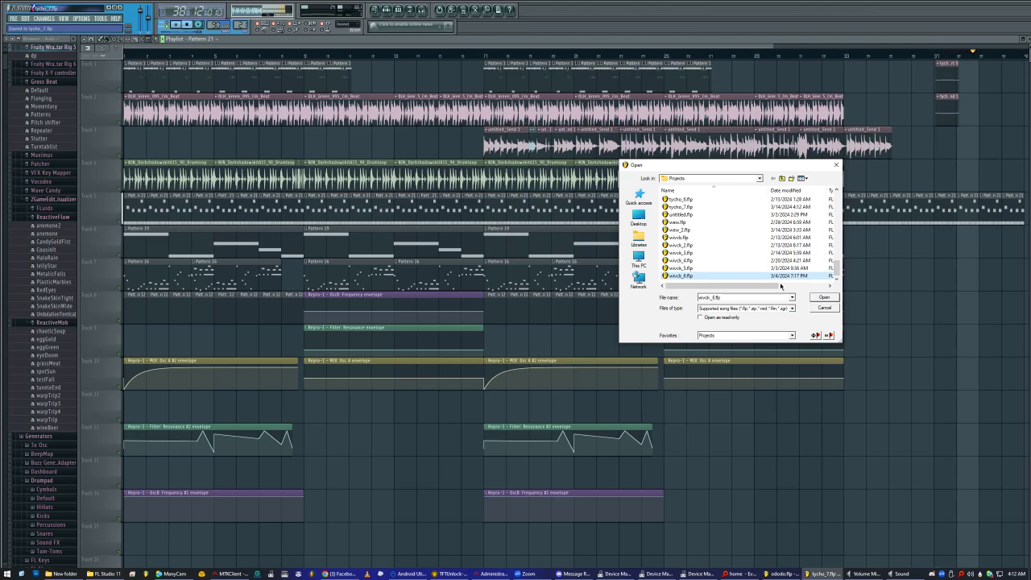
pyautogui.doubleClick(774, 277)
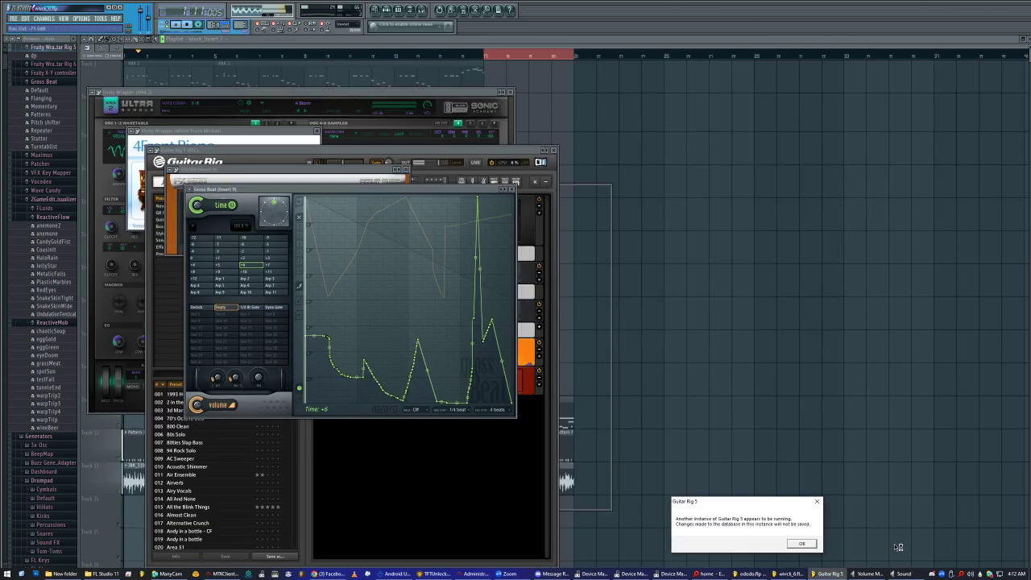
pyautogui.click(809, 545)
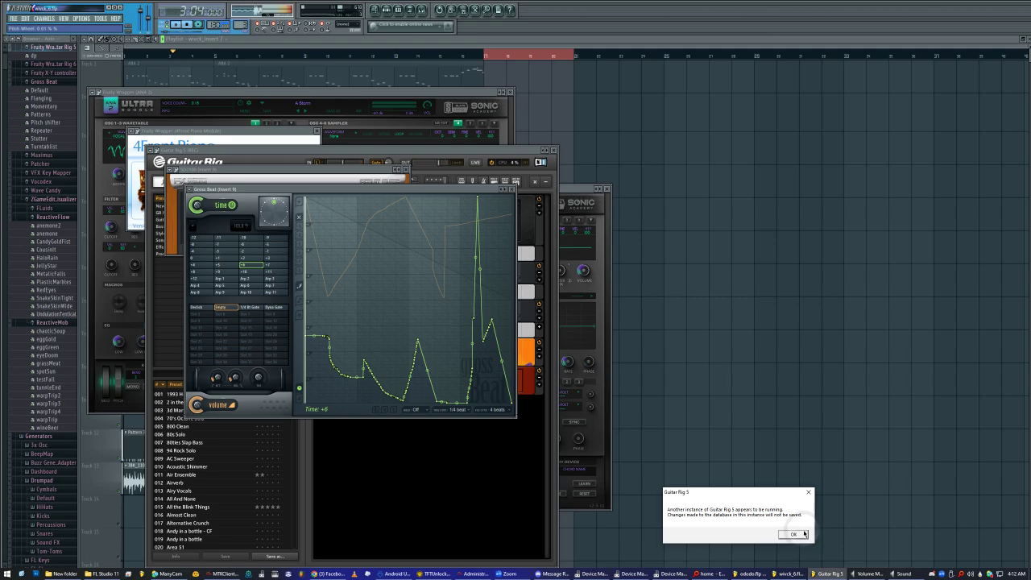
pyautogui.click(798, 533)
pyautogui.click(460, 40)
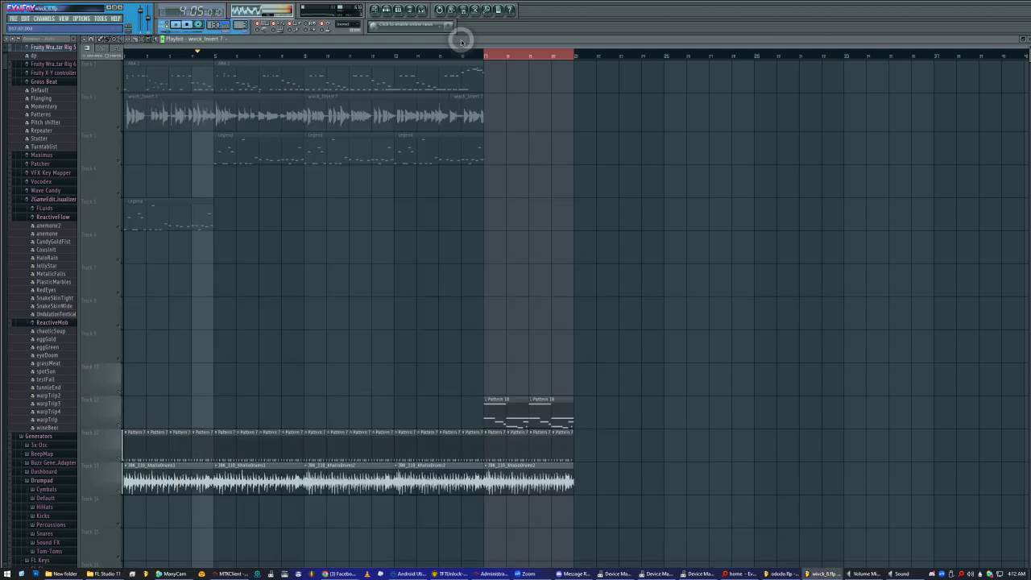
# - Audition the wixck_Insert 7 audio by unmuting Track 2 and restarting playback from the first bar
pyautogui.click(119, 121)
pyautogui.click(119, 129)
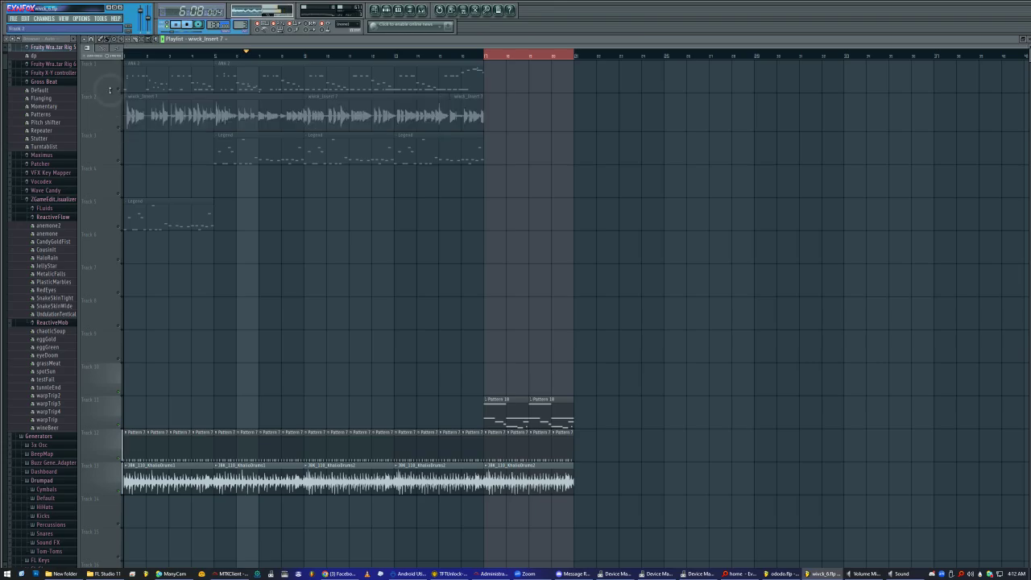
pyautogui.click(119, 121)
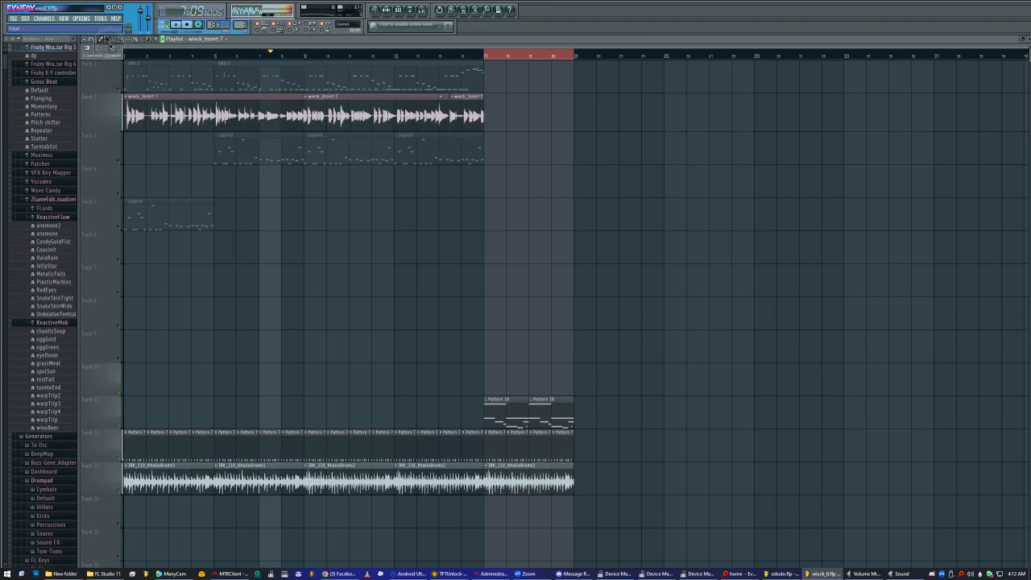
pyautogui.click(137, 56)
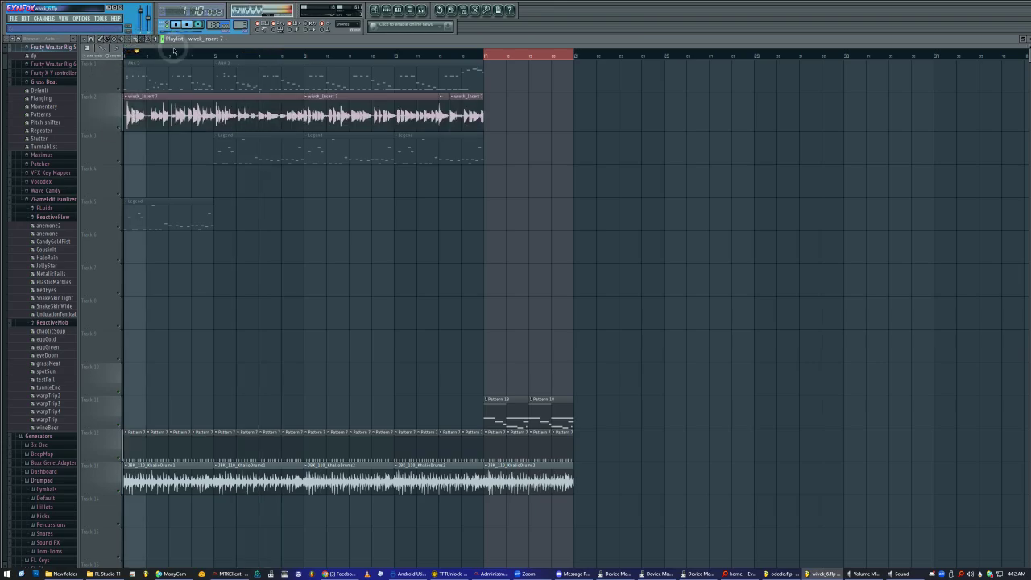
# - Audition Tracks 1, 5 and 3 by unmuting them, looping the first four bars and clearing the loop selection
pyautogui.moveTo(214, 55); pyautogui.dragTo(125, 55)
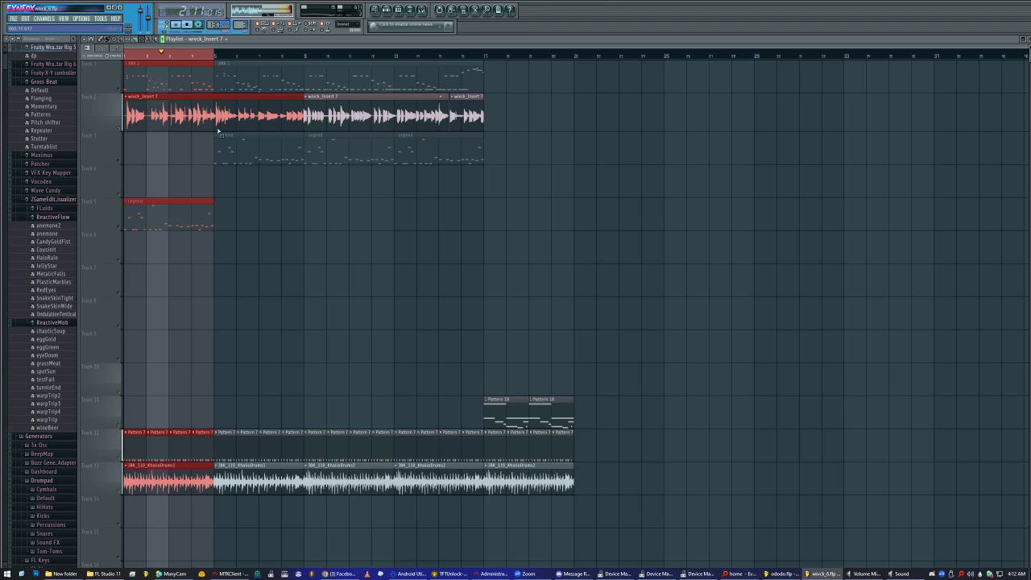
pyautogui.click(121, 225)
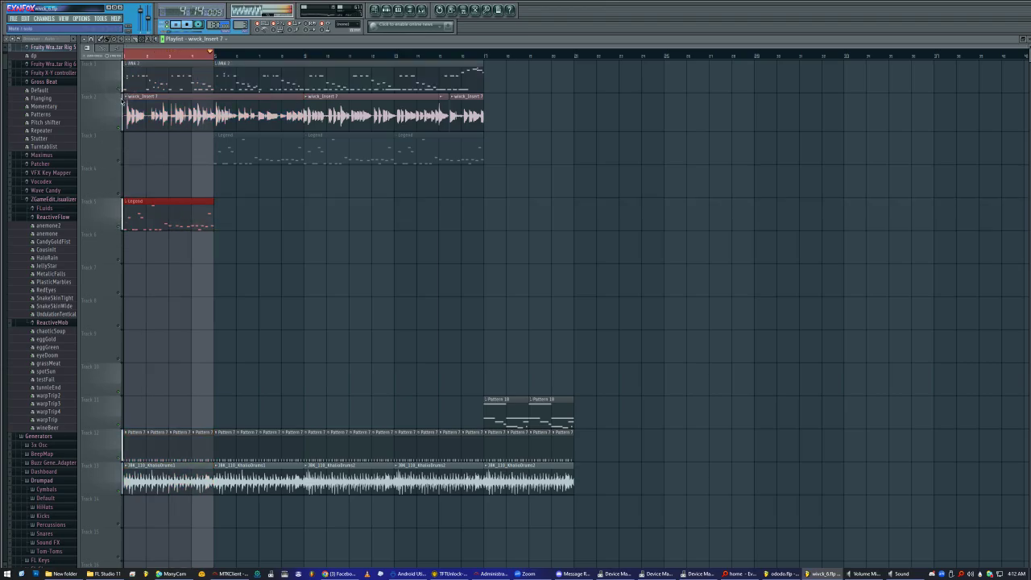
pyautogui.keyDown('ctrl'); pyautogui.click(191, 55); pyautogui.keyUp('ctrl')
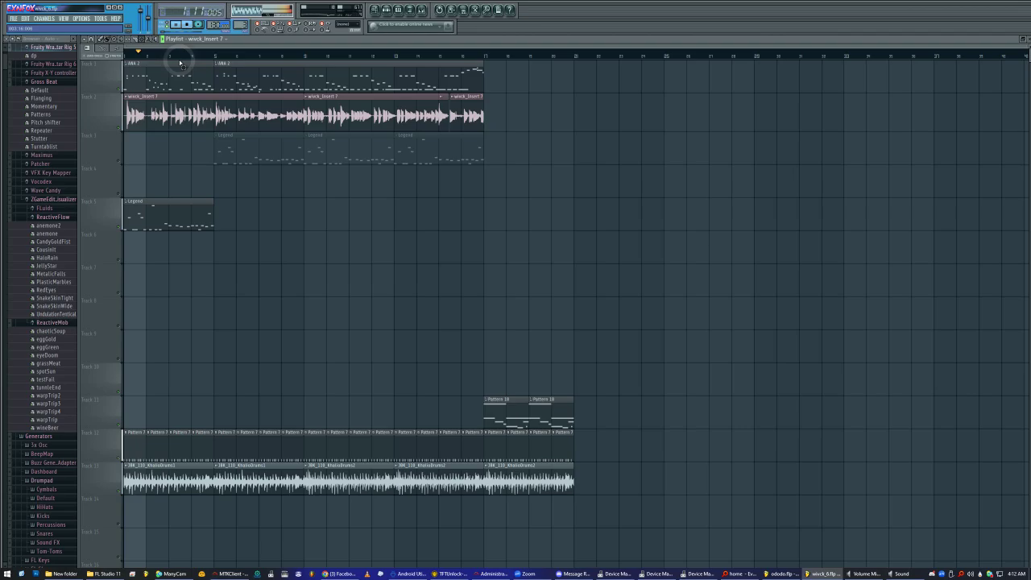
pyautogui.rightClick(120, 163)
pyautogui.rightClick(120, 162)
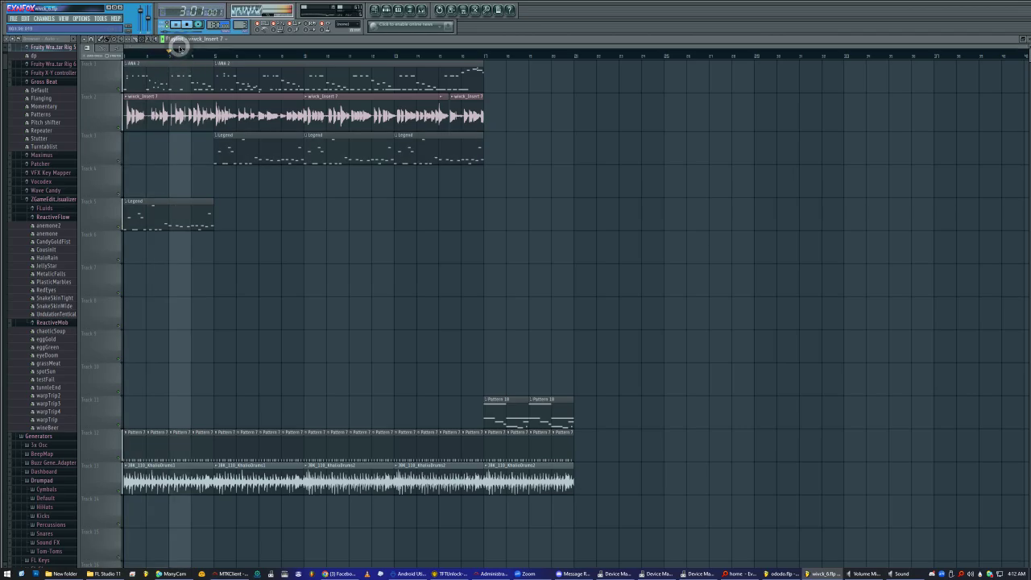
# - Start opening another project and discard the changes to wixck_6.flp
pyautogui.click(13, 18)
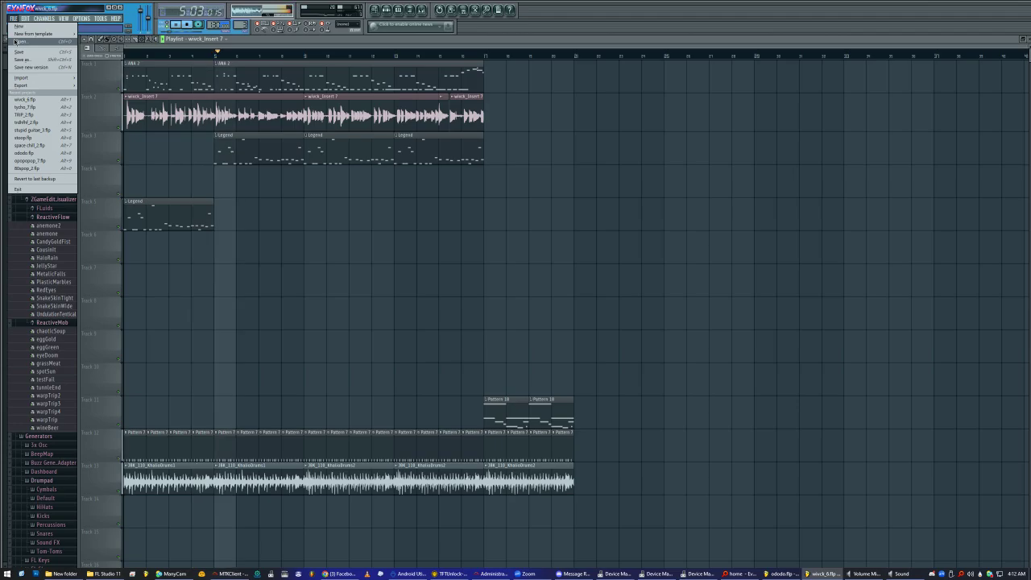
pyautogui.click(19, 42)
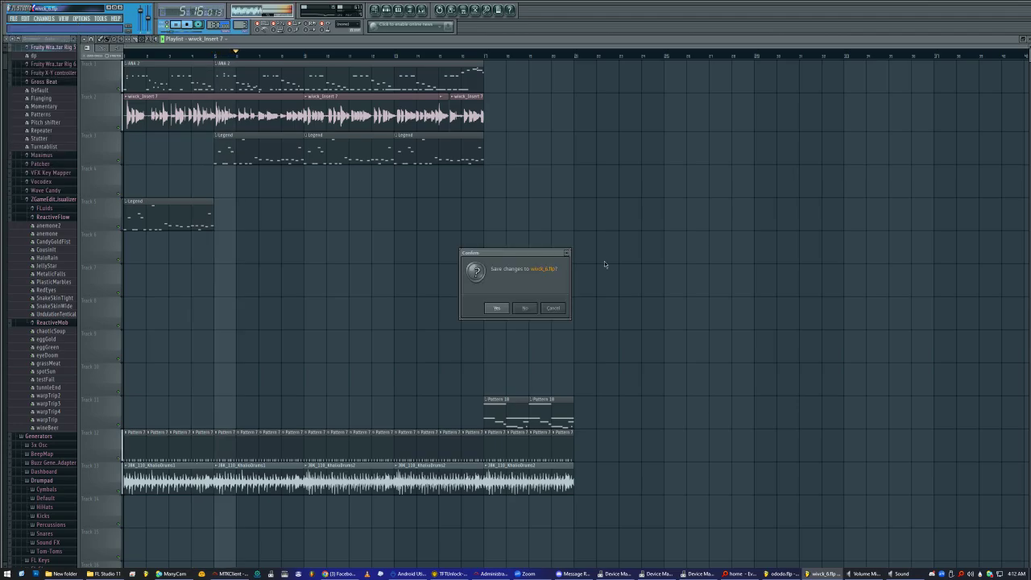
pyautogui.click(525, 307)
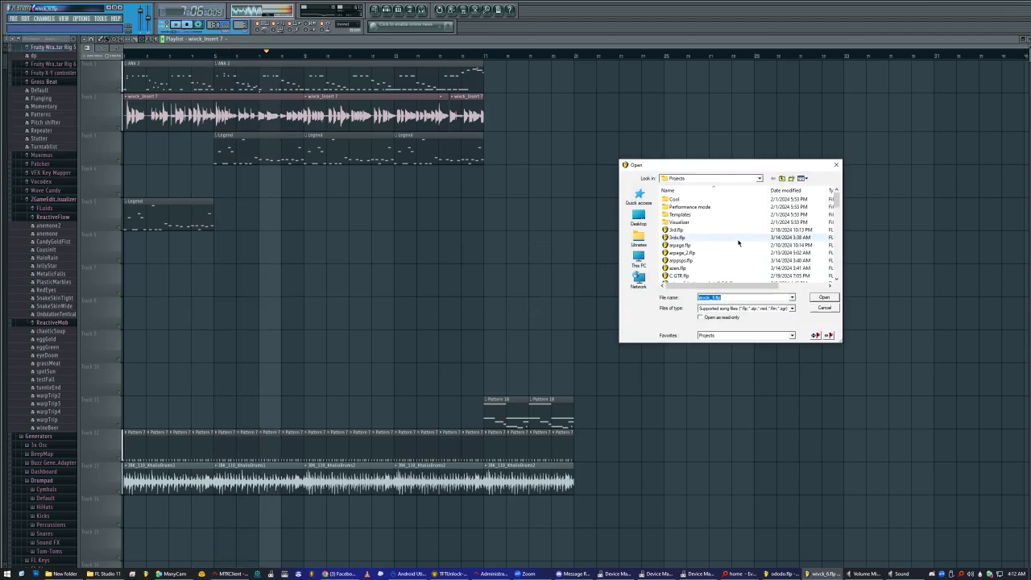
# - Sort the Projects folder by date modified and open the new fkkk (2).flp project
pyautogui.scroll(-5, 745, 240)
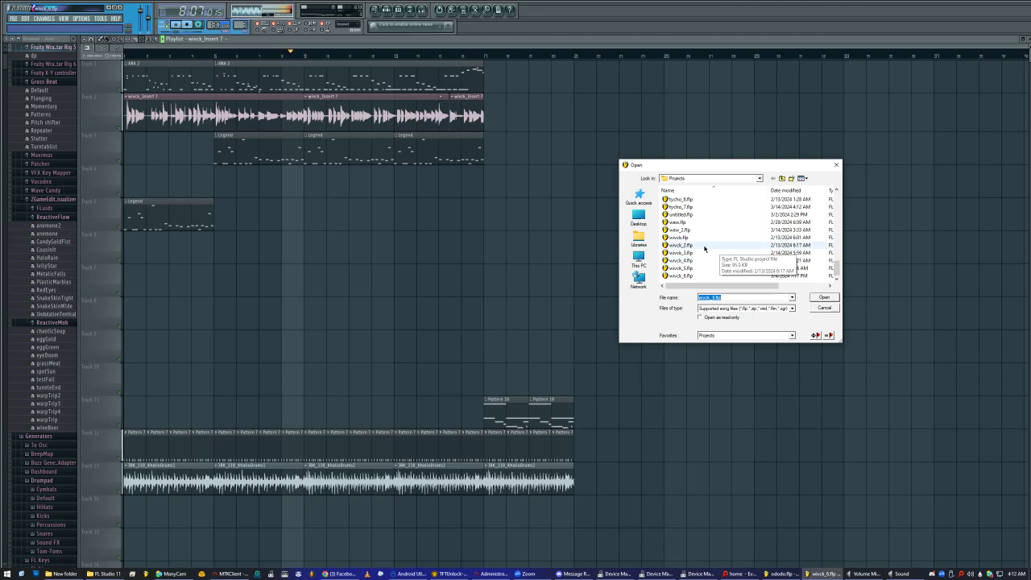
pyautogui.scroll(-3, 739, 218)
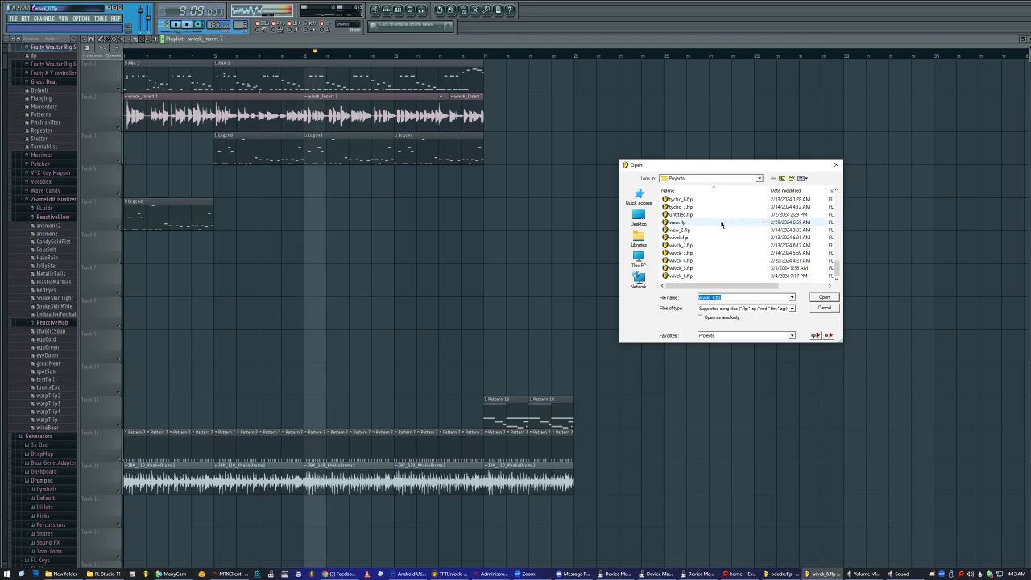
pyautogui.click(718, 335)
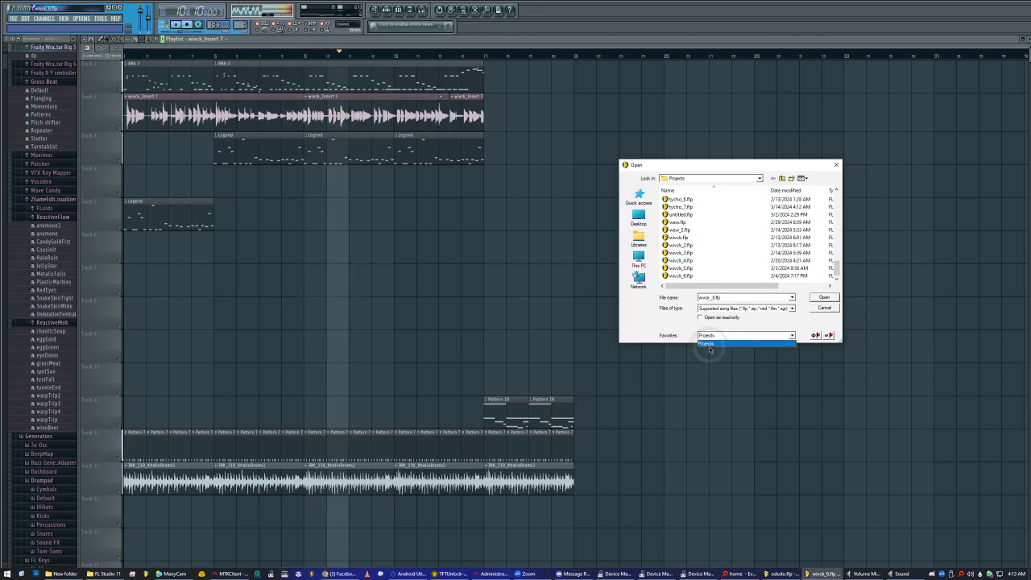
pyautogui.click(713, 349)
pyautogui.click(785, 190)
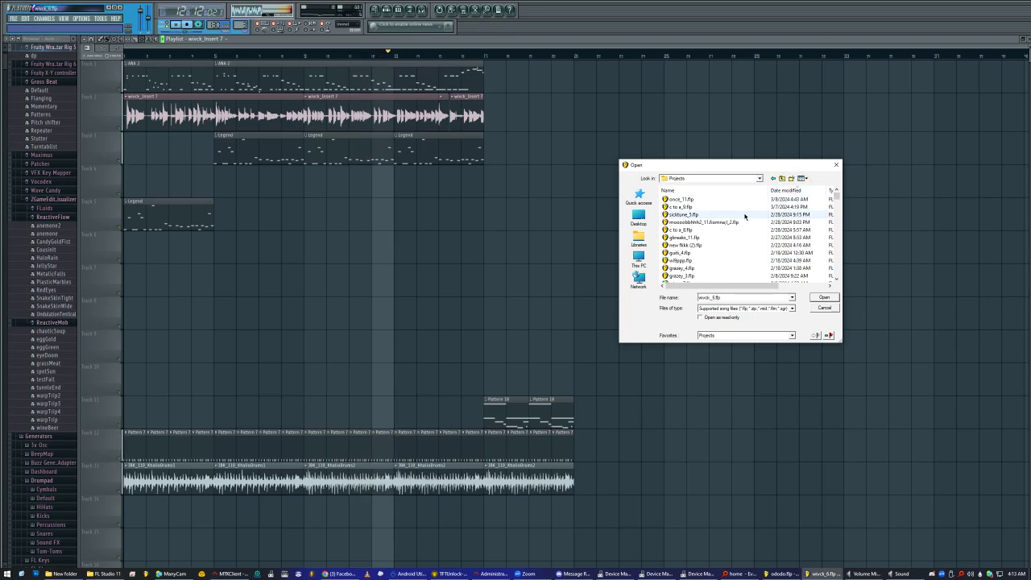
pyautogui.click(704, 252)
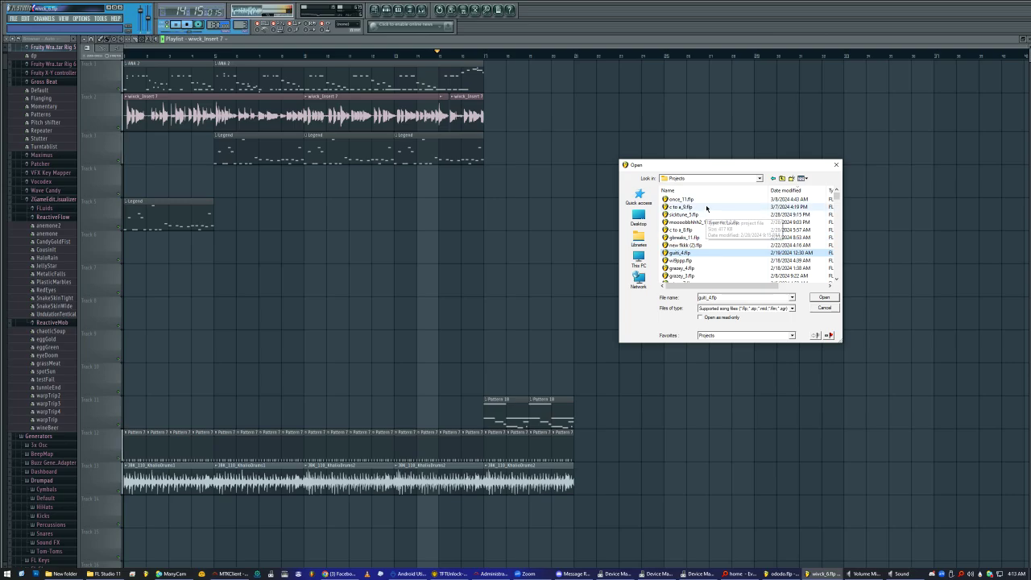
pyautogui.click(703, 244)
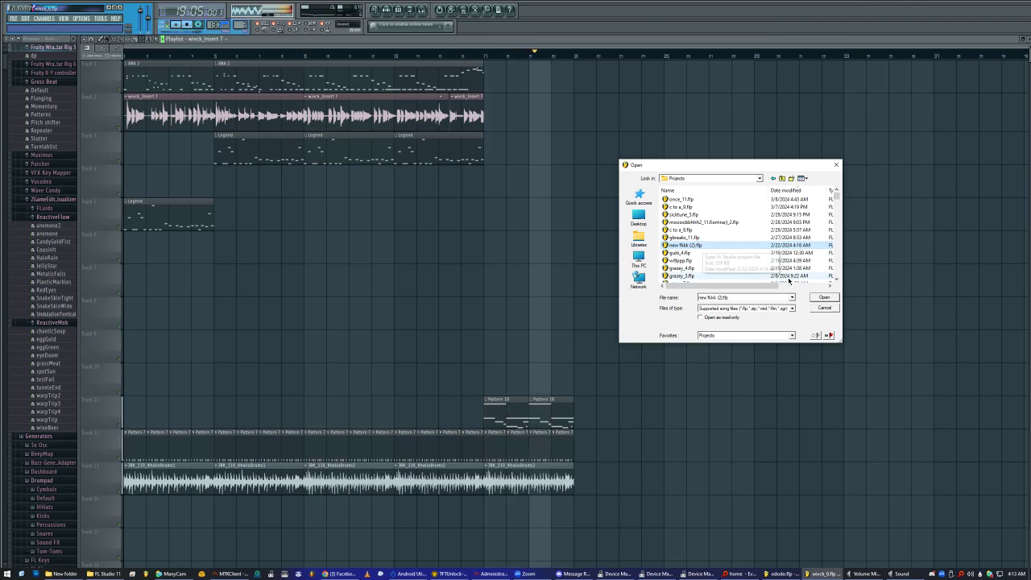
pyautogui.doubleClick(682, 231)
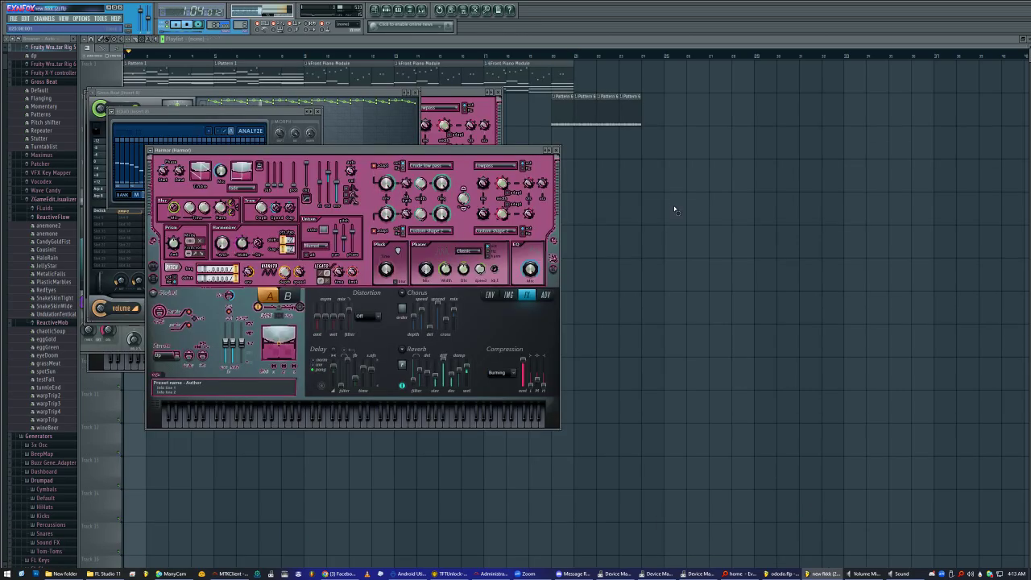
# - Discard the changes to new fkkk (2).flp, then open guiti_4.flp and dismiss the Guitar Rig instance warning
pyautogui.hotkey('ctrl', 'o')
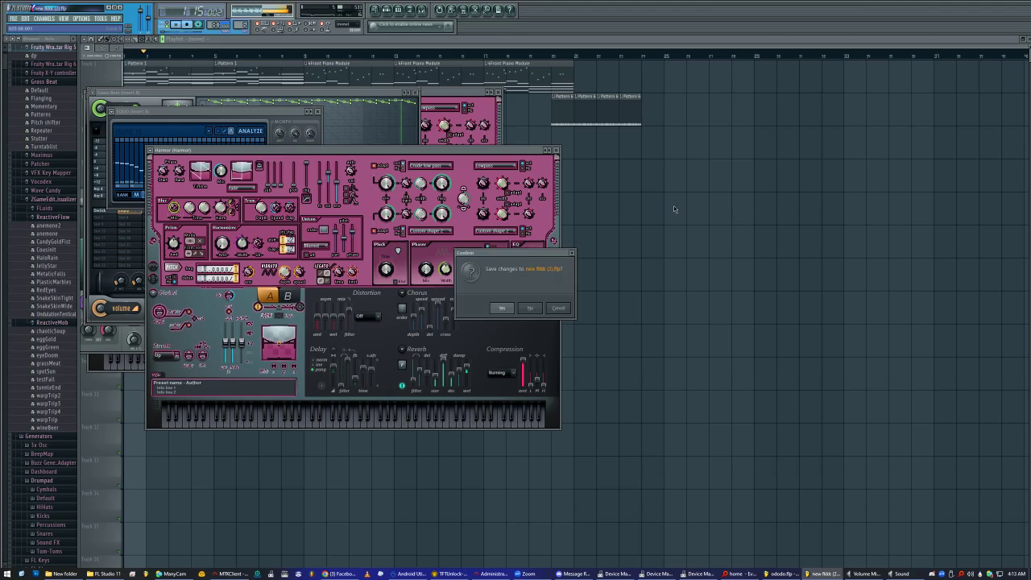
pyautogui.press('n')
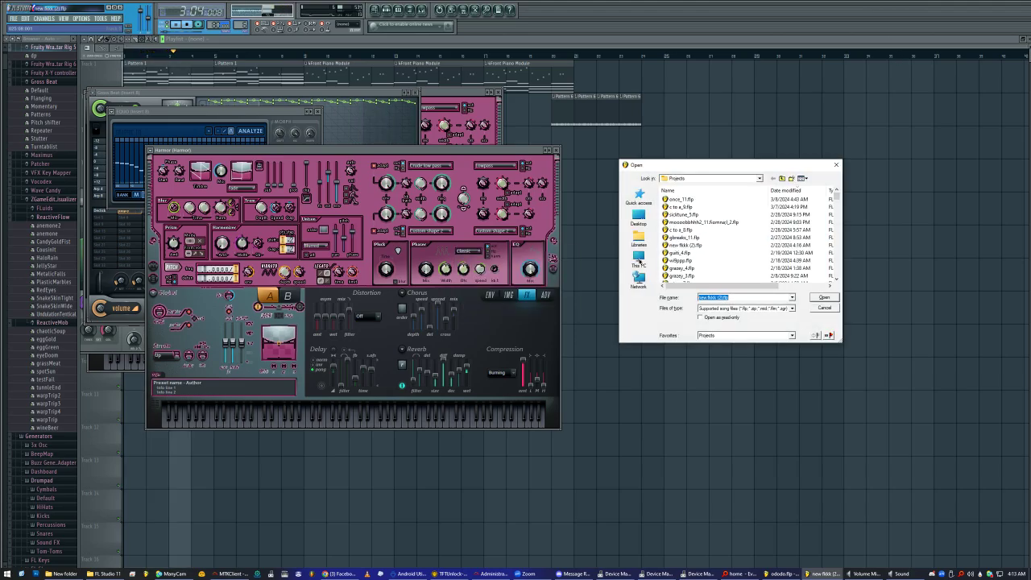
pyautogui.doubleClick(676, 246)
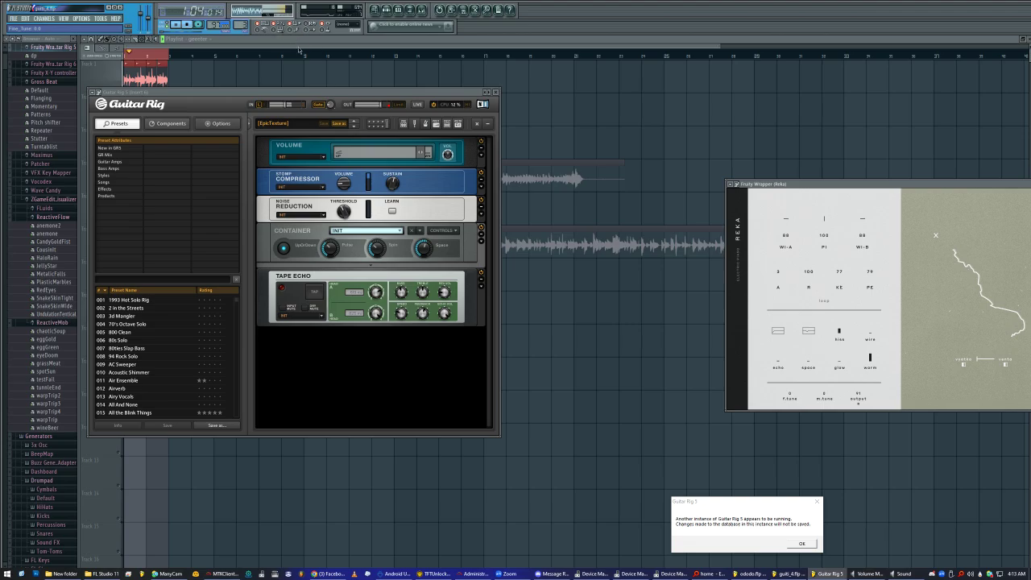
pyautogui.click(795, 544)
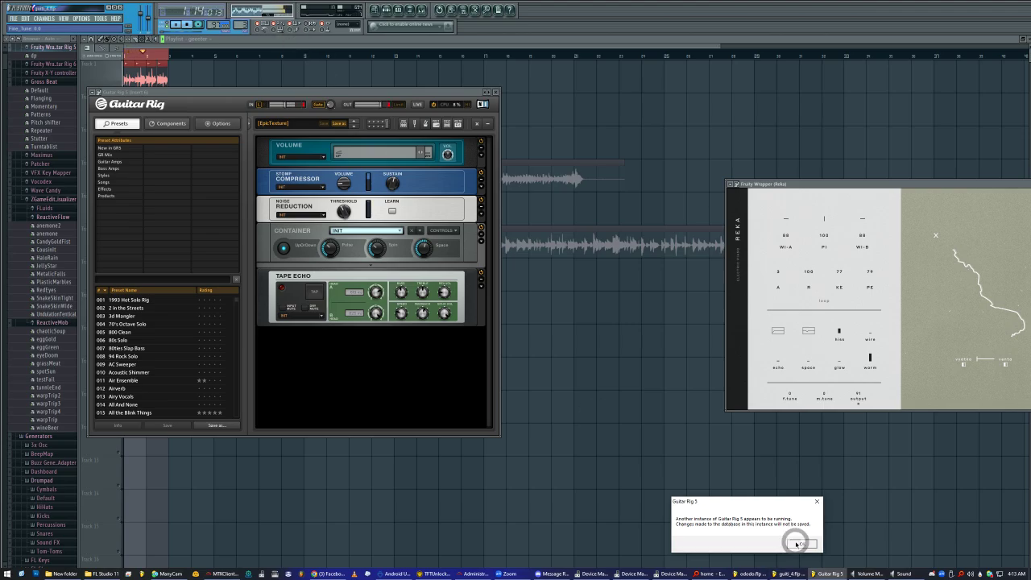
pyautogui.click(714, 484)
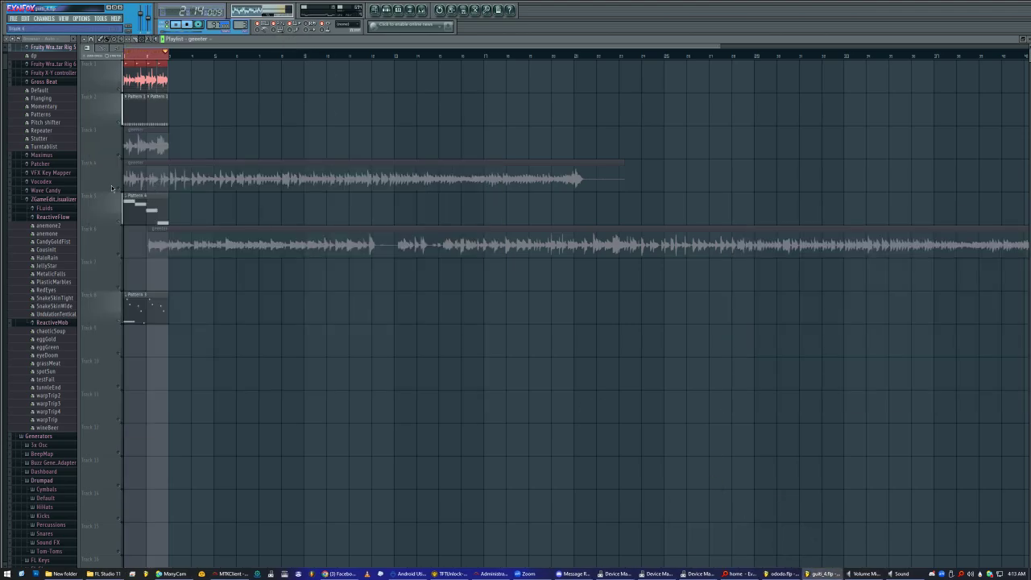
# - Solo Track 3 in the playlist and unmute Track 4 alongside it to hear both audio clips together
pyautogui.press('F6')
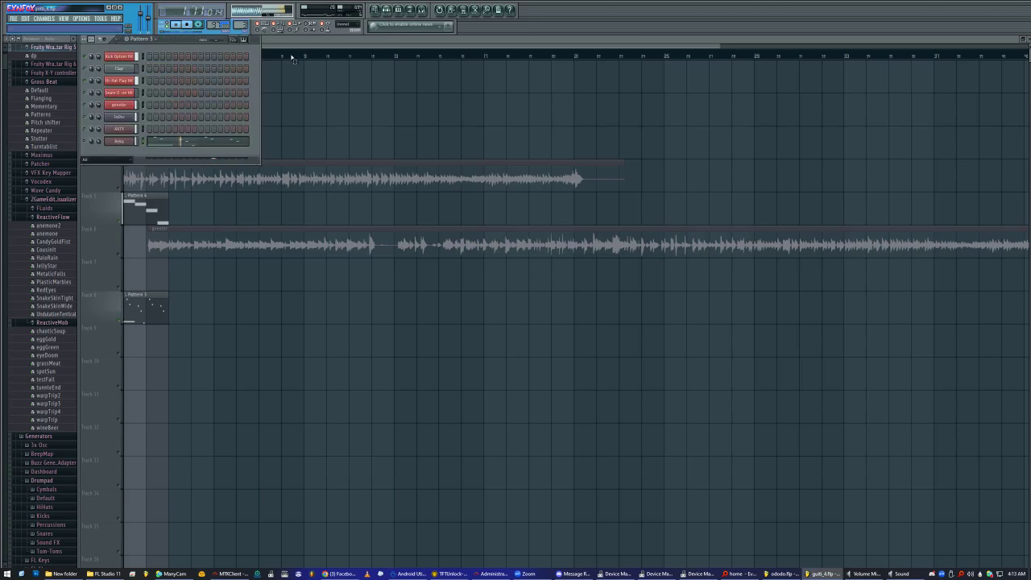
pyautogui.click(117, 216)
pyautogui.click(118, 186)
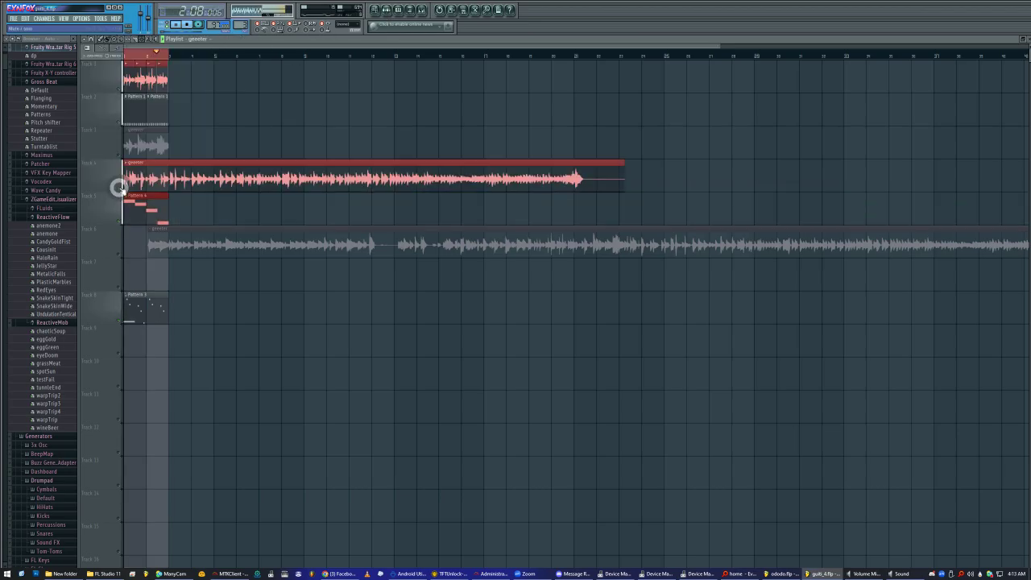
pyautogui.rightClick(118, 157)
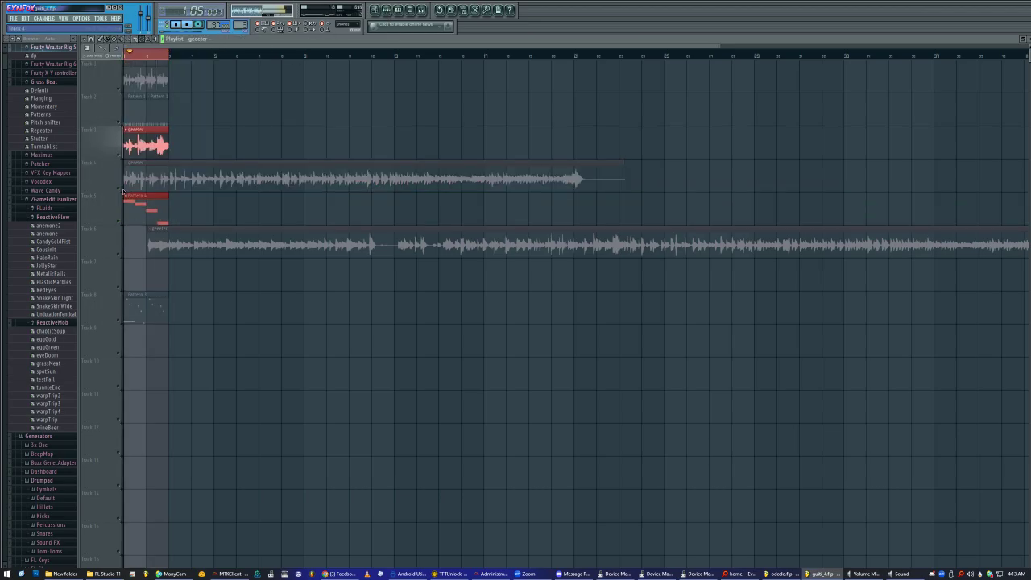
pyautogui.click(120, 189)
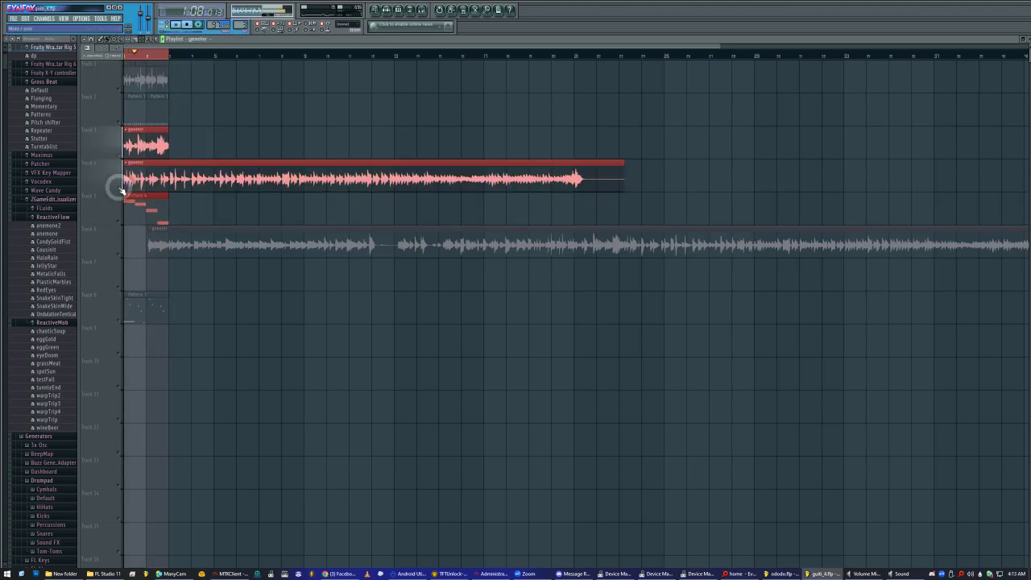
# - Discard the changes to guiti_4.flp and open the project listed directly below it in the Projects folder
pyautogui.click(14, 18)
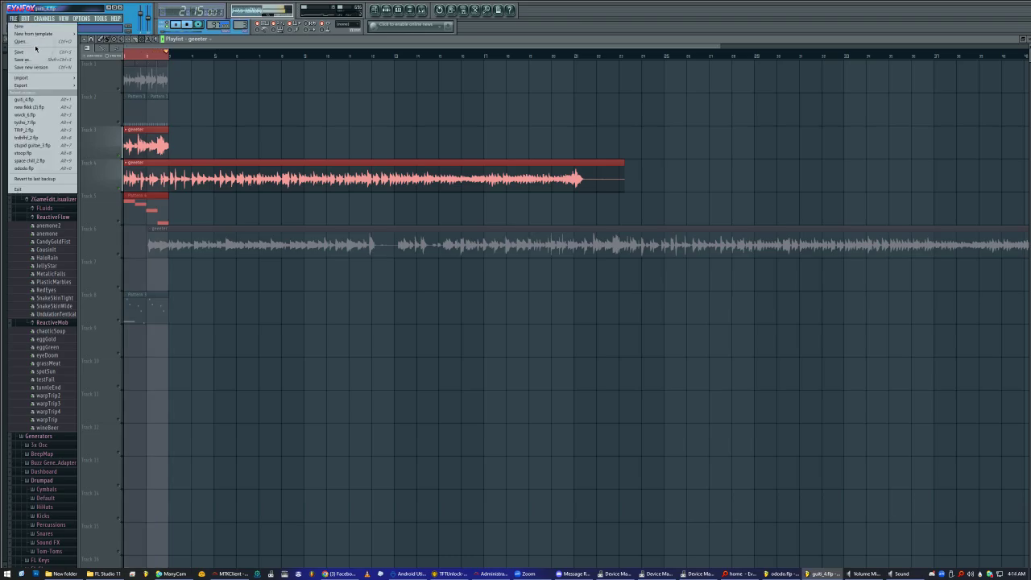
pyautogui.click(35, 43)
pyautogui.click(536, 307)
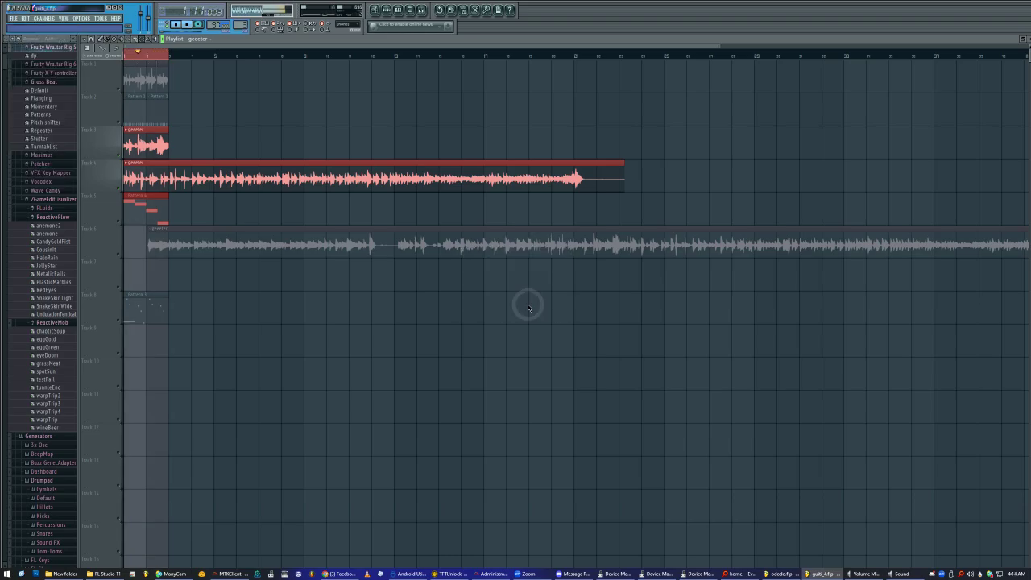
pyautogui.click(715, 260)
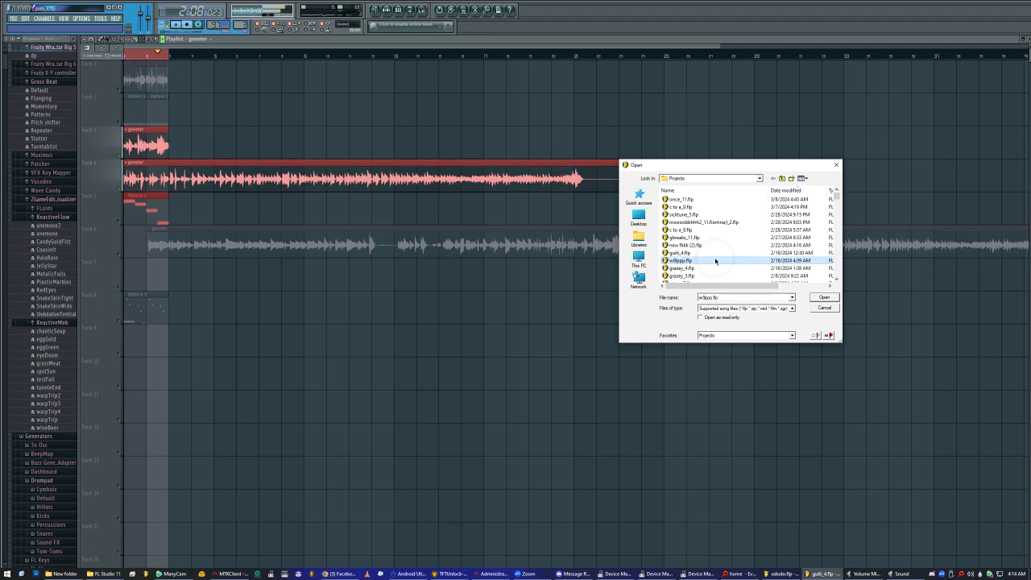
pyautogui.doubleClick(715, 261)
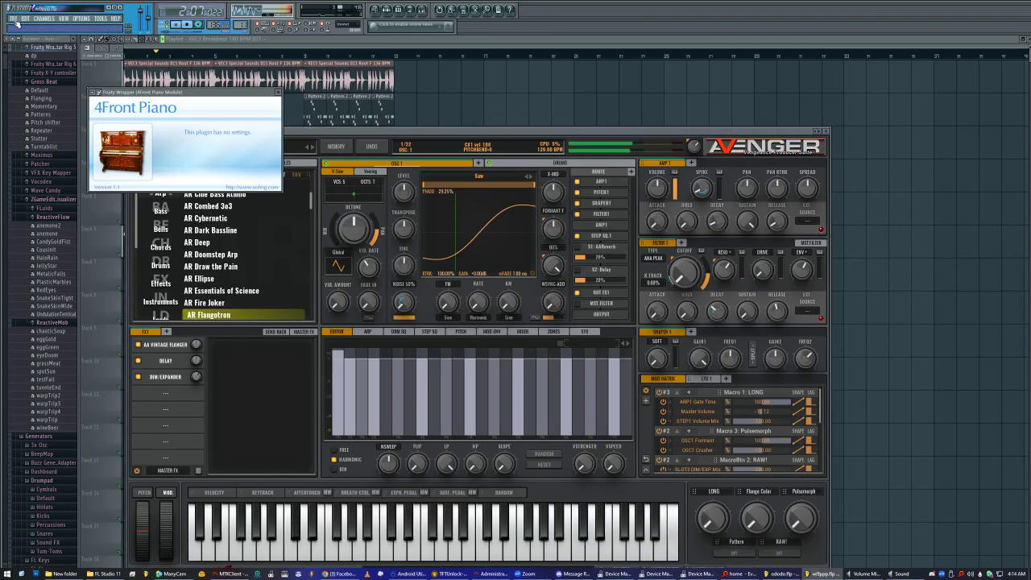
# - Open the grazey_4.flp project from the Projects folder
pyautogui.click(13, 18)
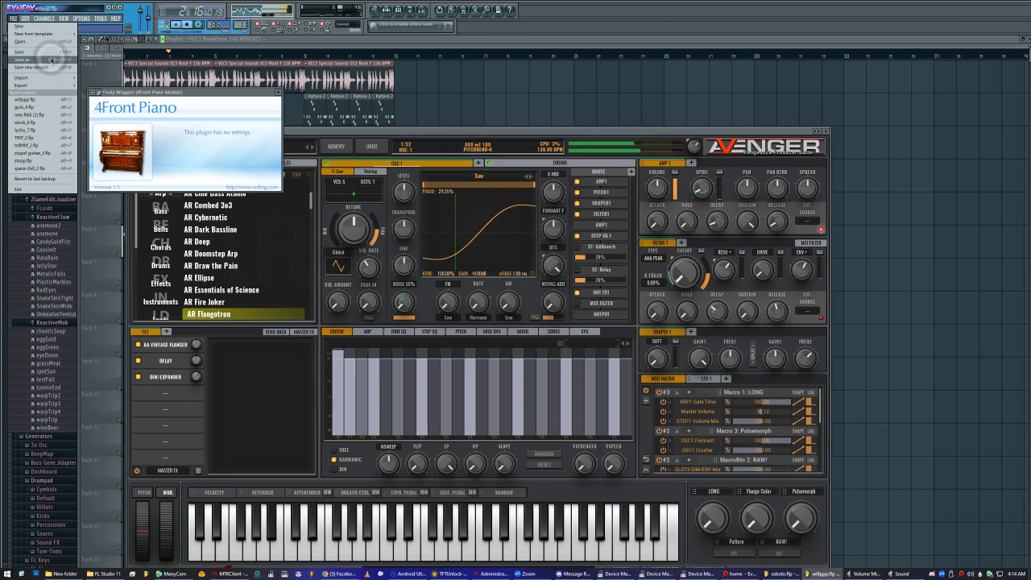
pyautogui.click(48, 49)
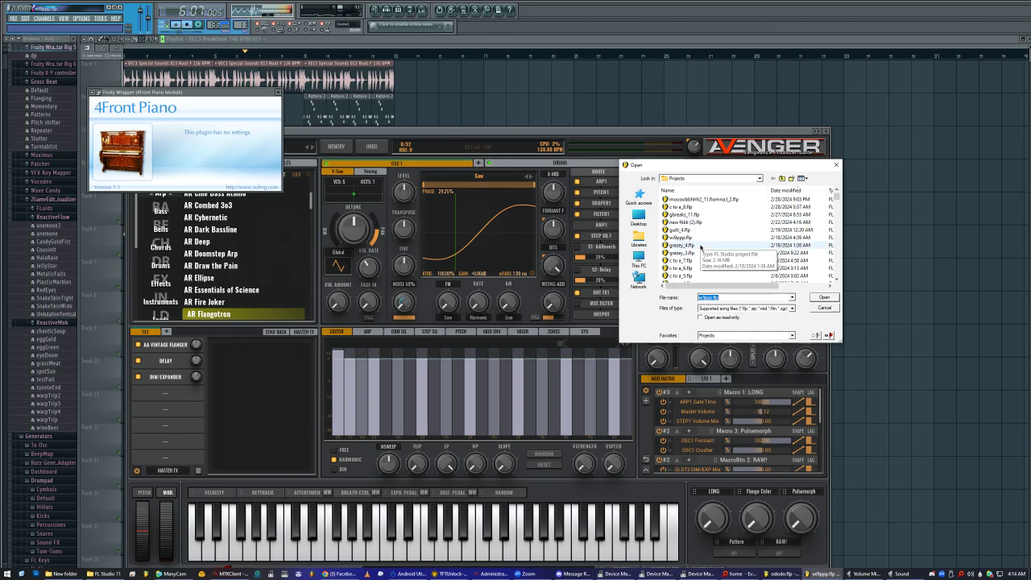
pyautogui.click(697, 245)
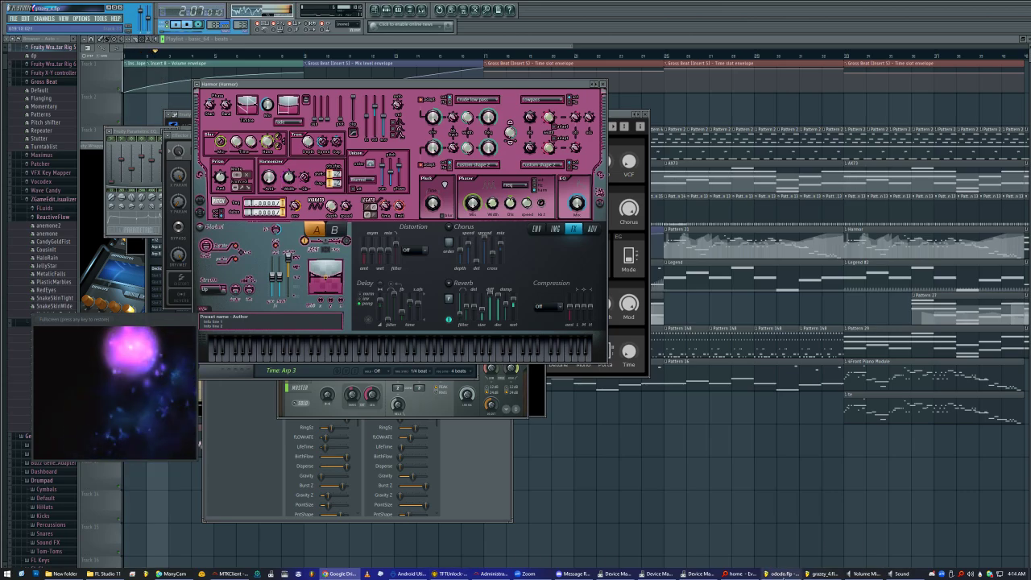
# - Bring up ManyCam to check the running recording and return to the FL Studio playlist
pyautogui.click(991, 574)
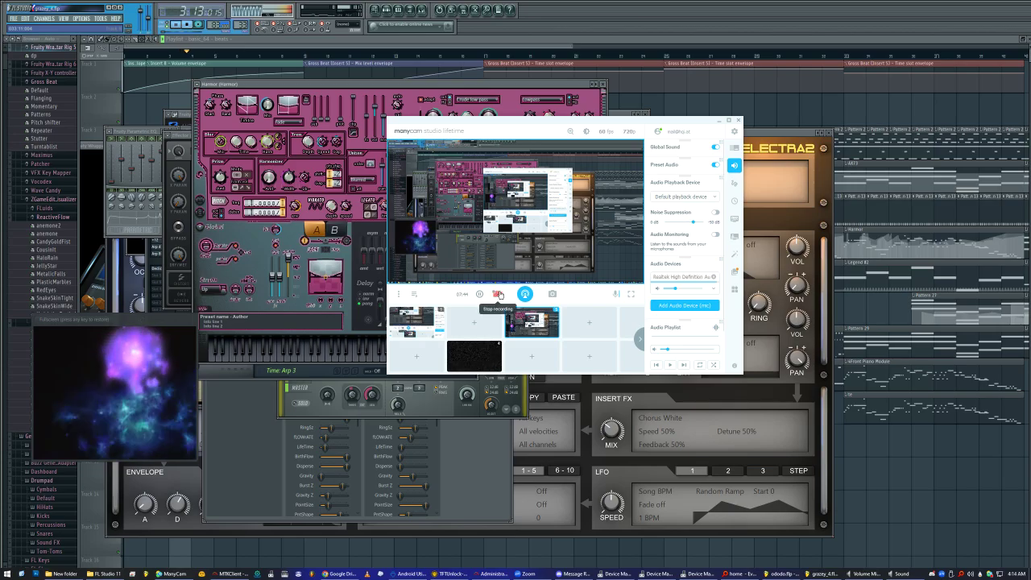
pyautogui.click(403, 39)
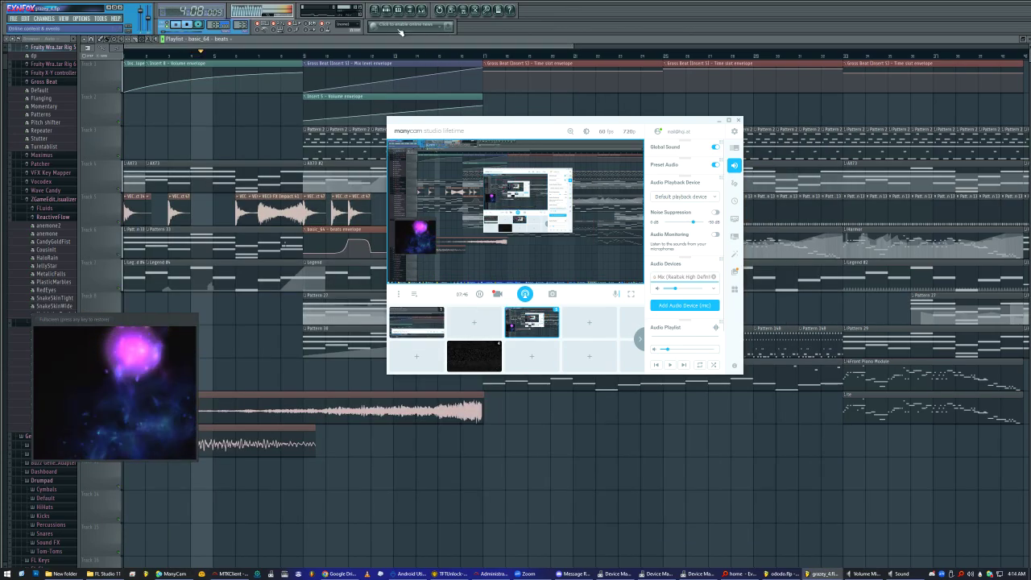
# - Hide the playlist, move the visualizer window off the channel list, and show the 3x Osc and Harmor channel synths
pyautogui.click(375, 10)
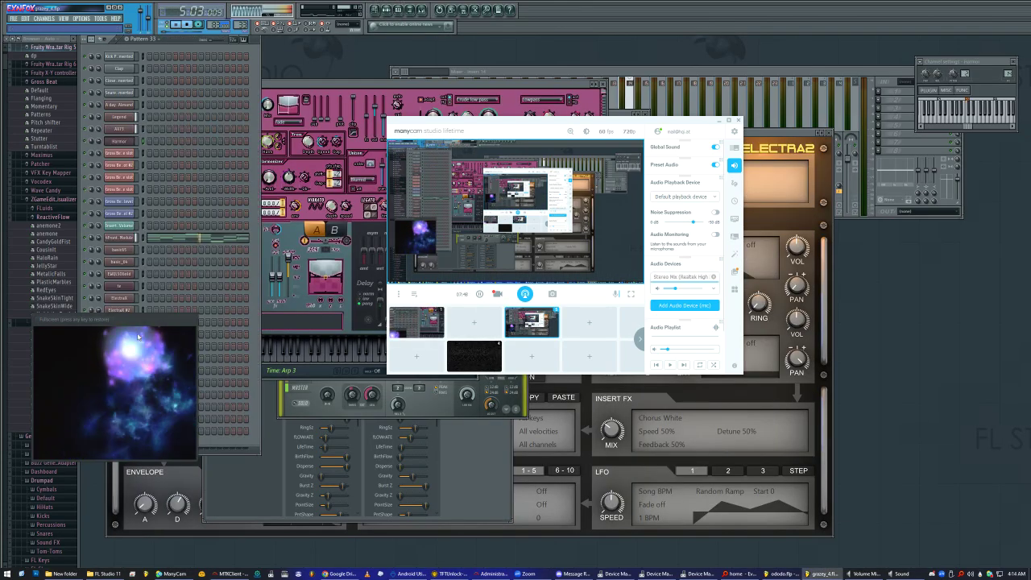
pyautogui.moveTo(148, 320); pyautogui.dragTo(471, 235)
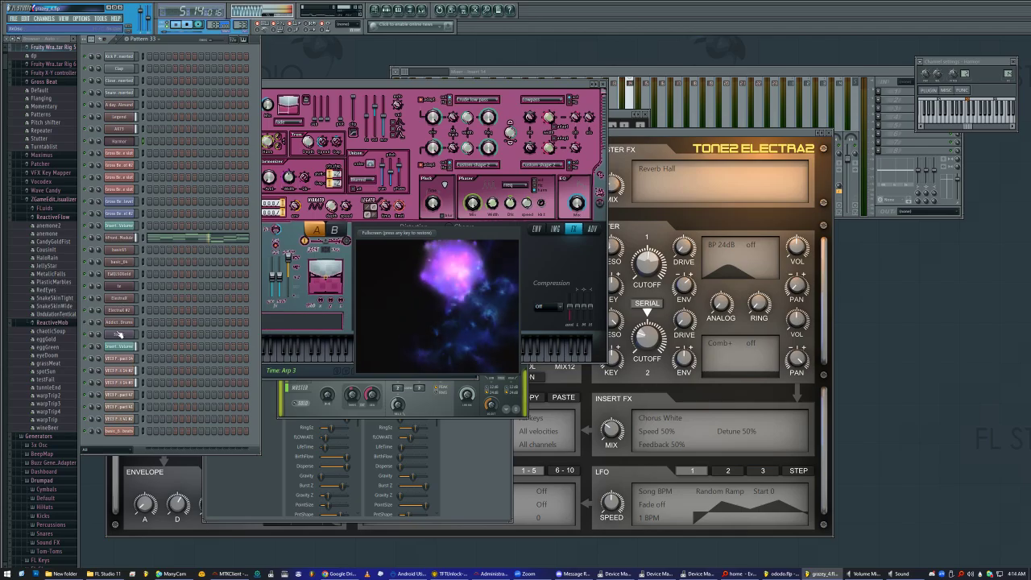
pyautogui.click(118, 335)
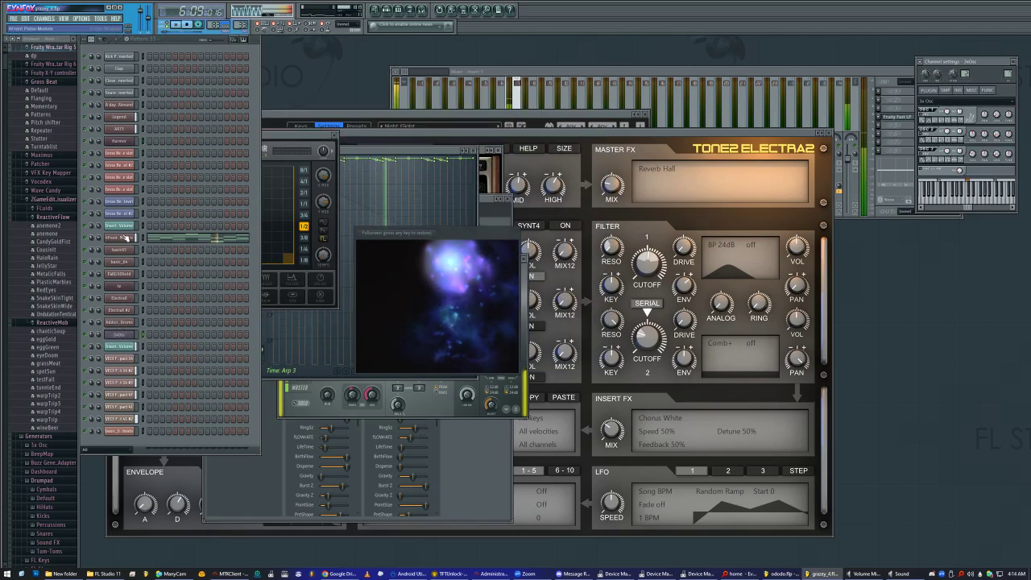
pyautogui.click(124, 286)
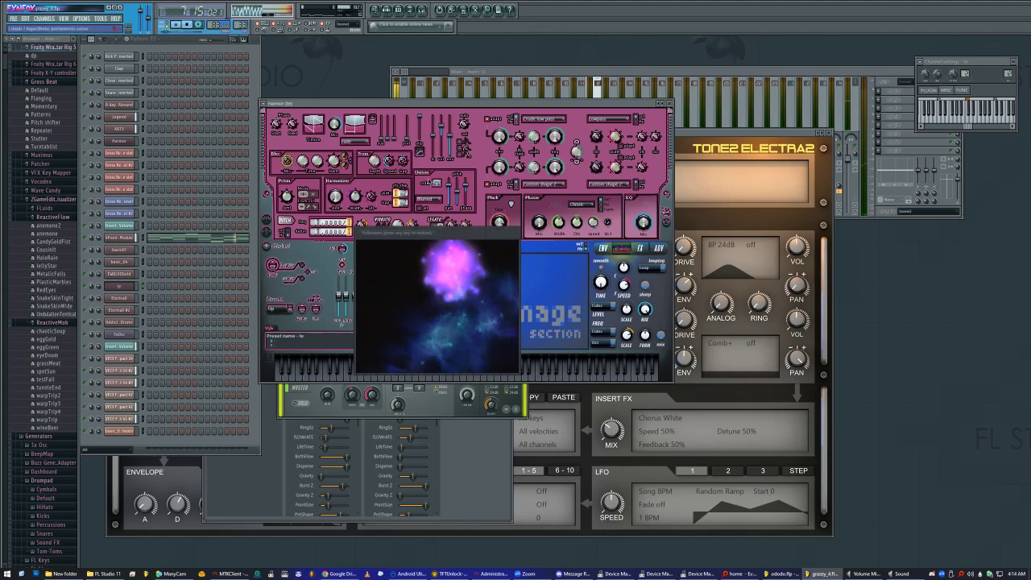
# - Show the playlist with the whole arrangement in view and move the visualizer window over the later bars of the uppermost tracks
pyautogui.click(375, 10)
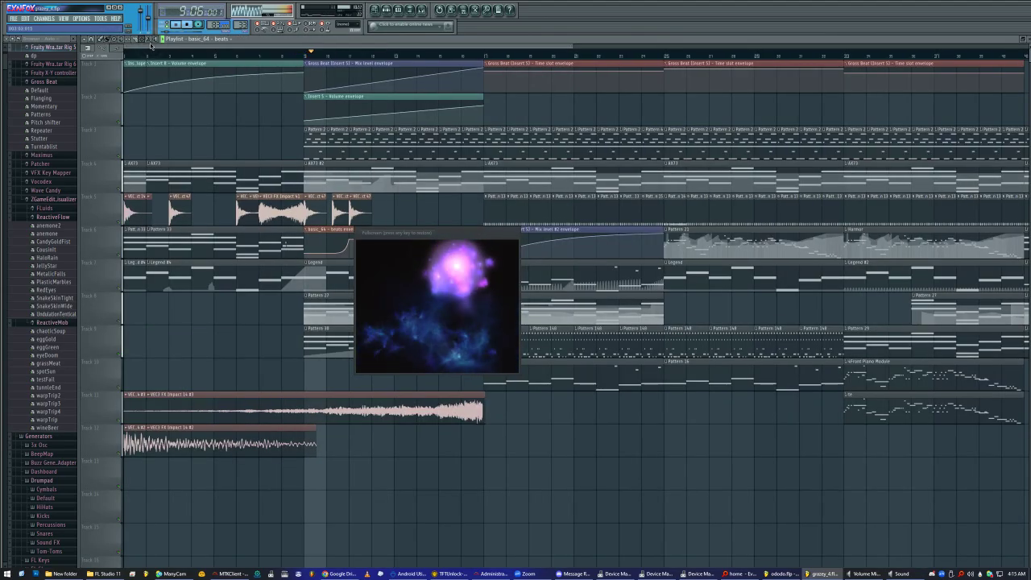
pyautogui.keyDown('ctrl'); pyautogui.rightClick(191, 149); pyautogui.keyUp('ctrl')
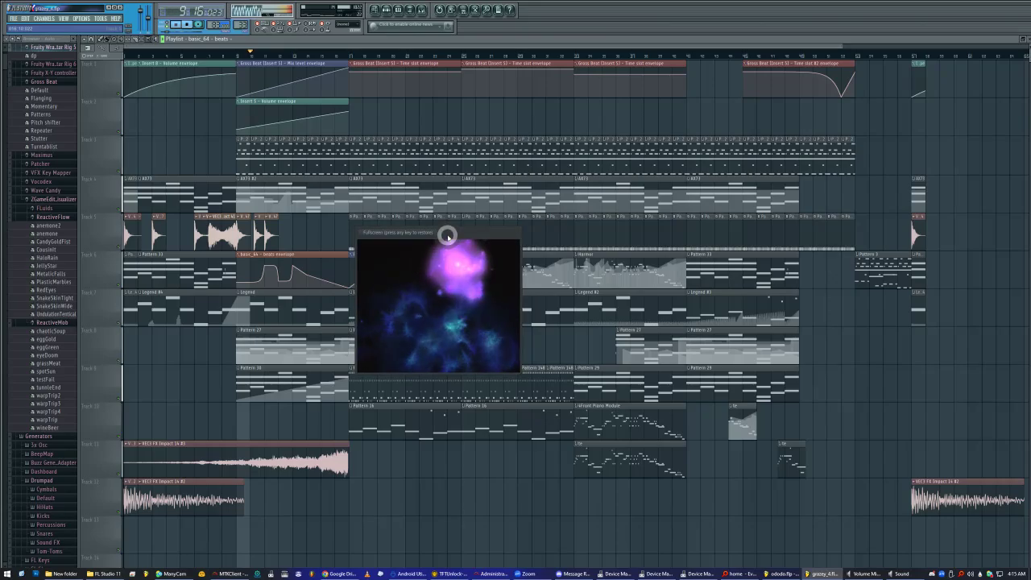
pyautogui.moveTo(446, 234); pyautogui.dragTo(697, 62)
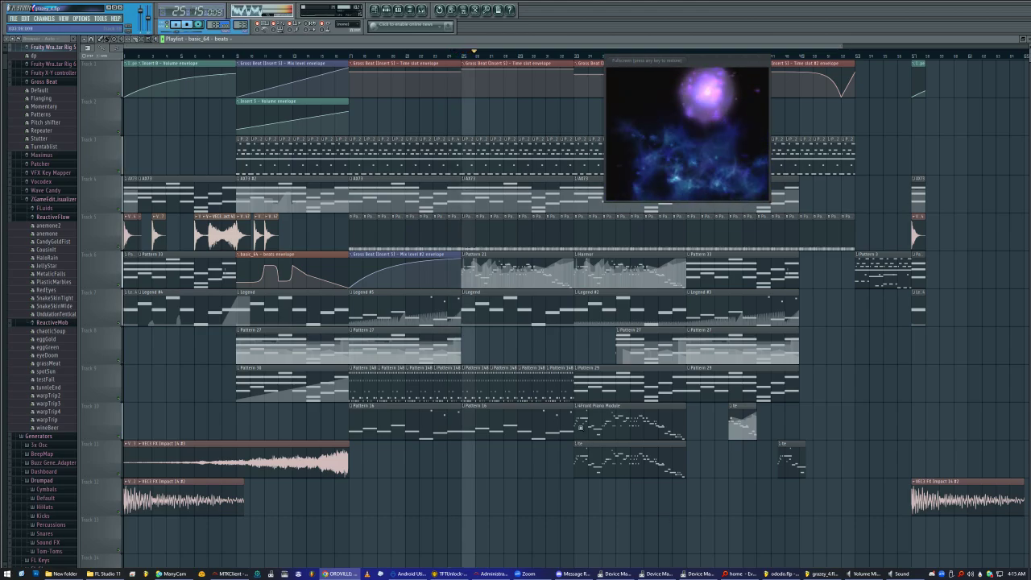
# - Start opening another project, discard the changes to grazey_4.flp, and browse the older projects in the Projects folder
pyautogui.click(16, 17)
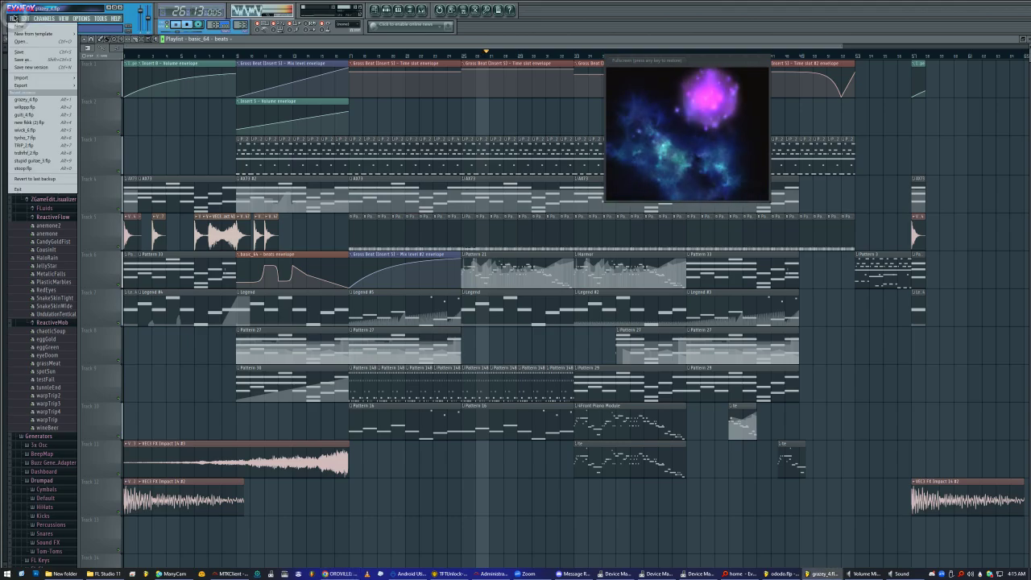
pyautogui.click(45, 43)
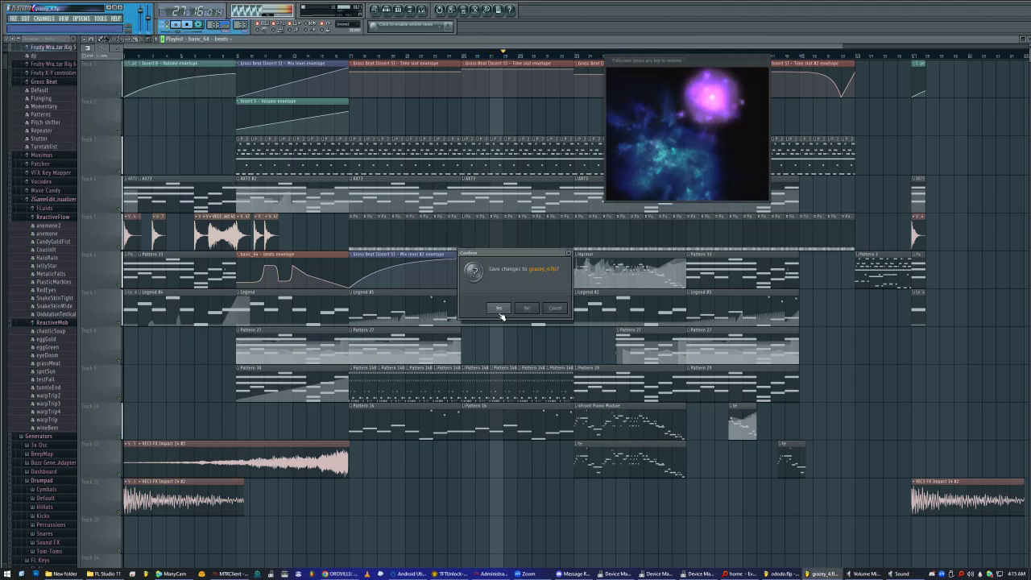
pyautogui.click(524, 308)
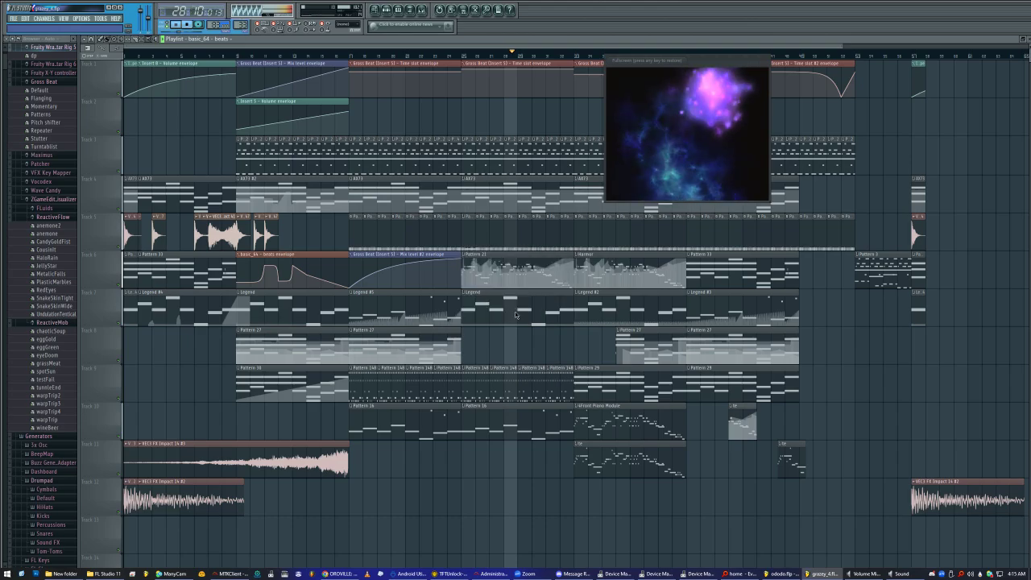
pyautogui.scroll(-2, 778, 204)
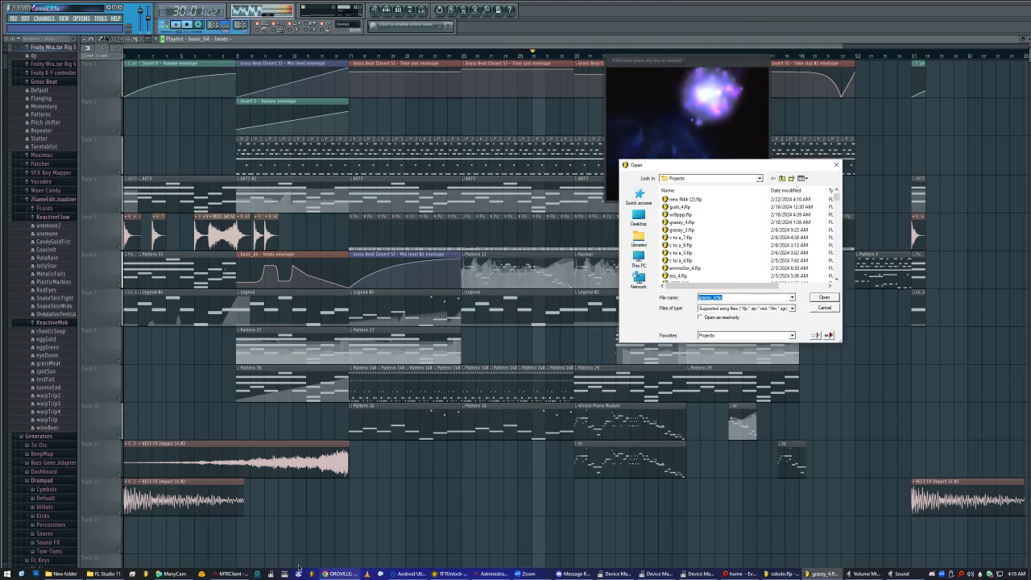
# - Switch to ManyCam and try to set the live preview's source to the OBS Virtual Camera
pyautogui.click(174, 572)
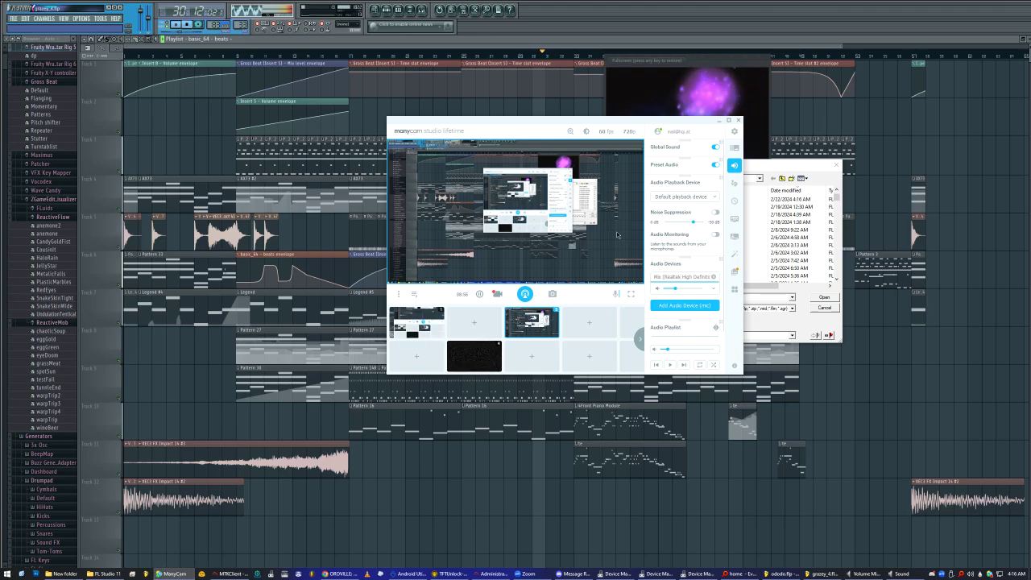
pyautogui.rightClick(585, 229)
pyautogui.moveTo(614, 238)
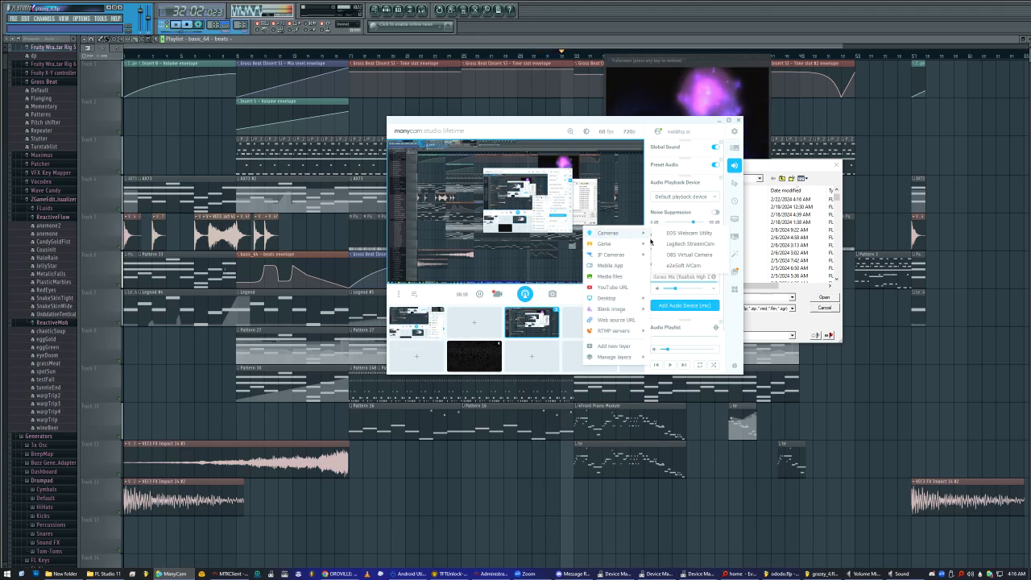
pyautogui.click(687, 251)
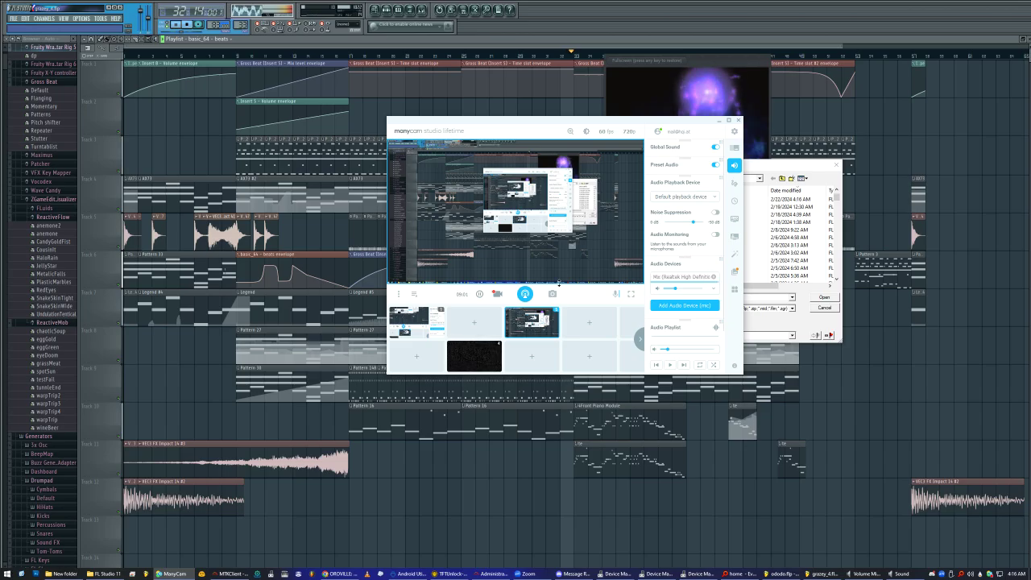